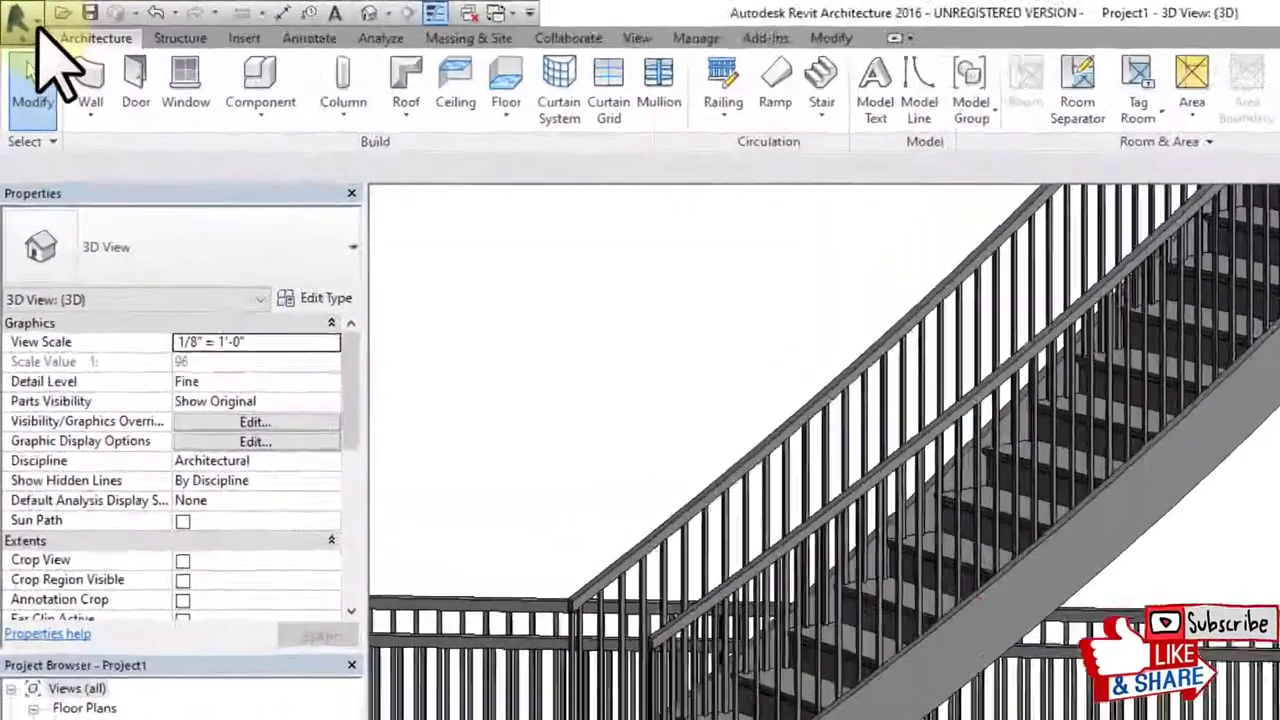
# Step: Create a new family, Family2, from the Furniture template
pyautogui.click(10, 8)
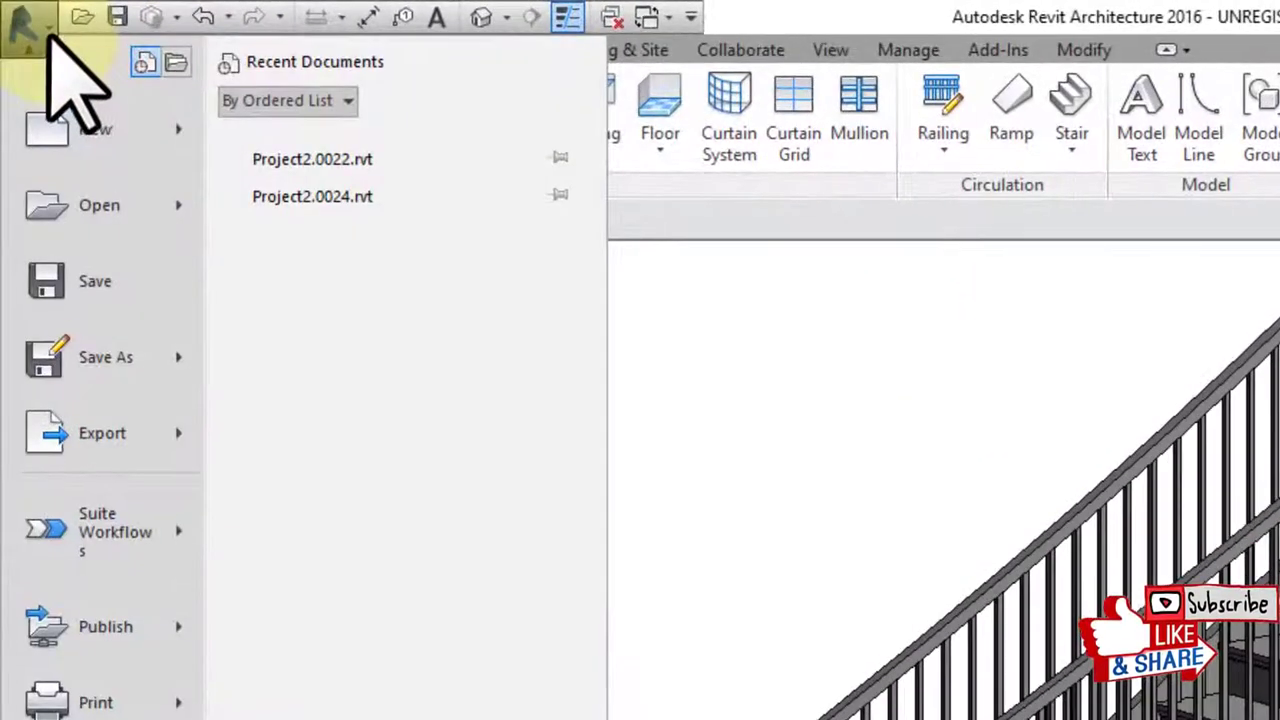
pyautogui.moveTo(100, 129)
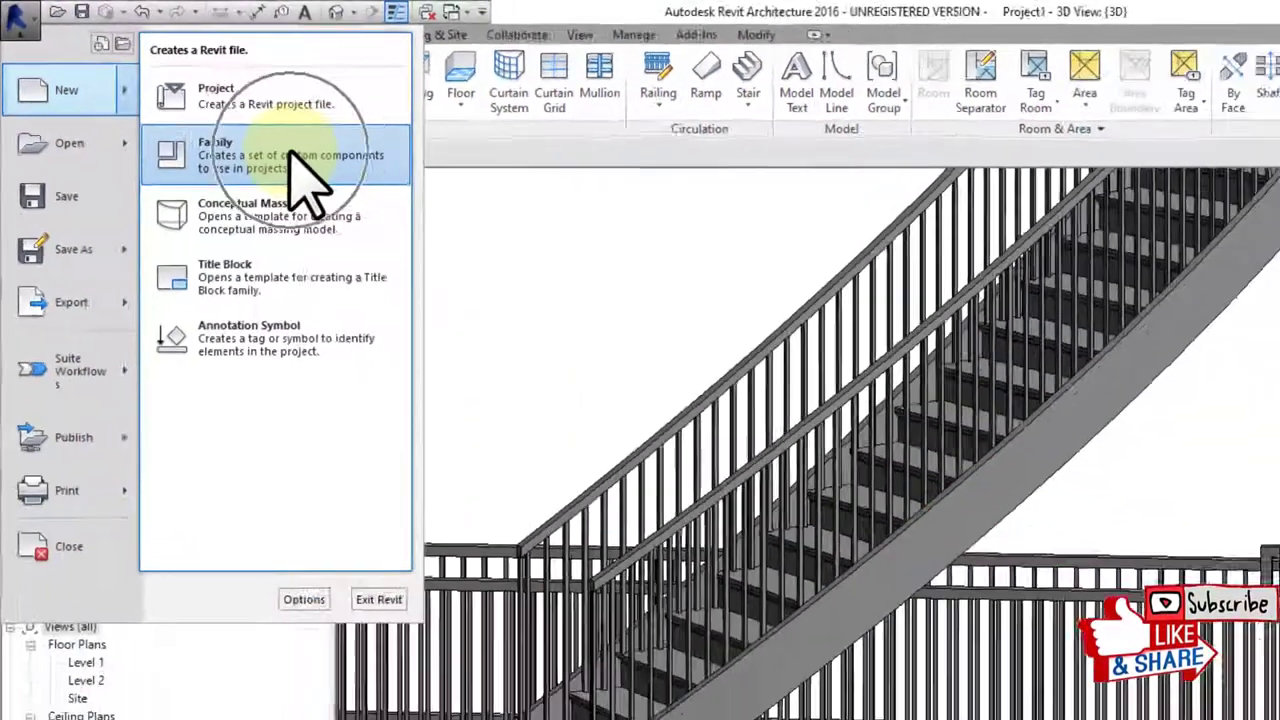
pyautogui.click(197, 104)
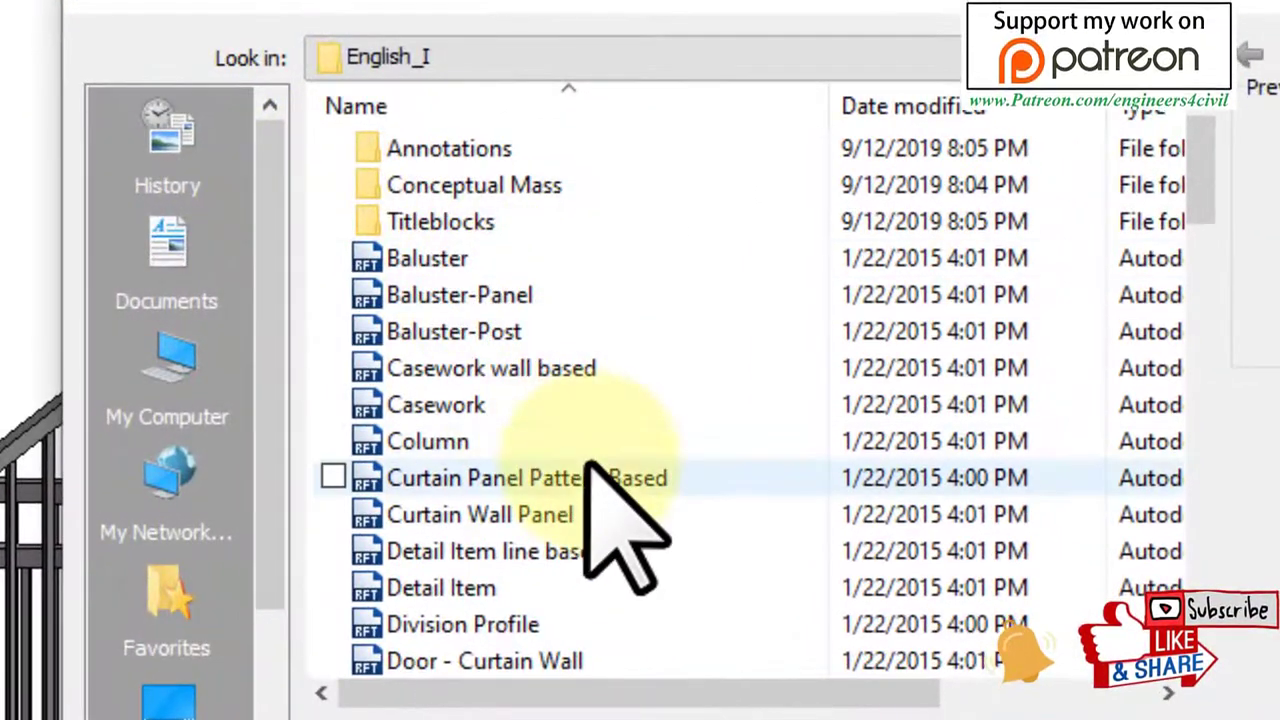
pyautogui.scroll(-2, 590, 465)
pyautogui.scroll(-3, 588, 460)
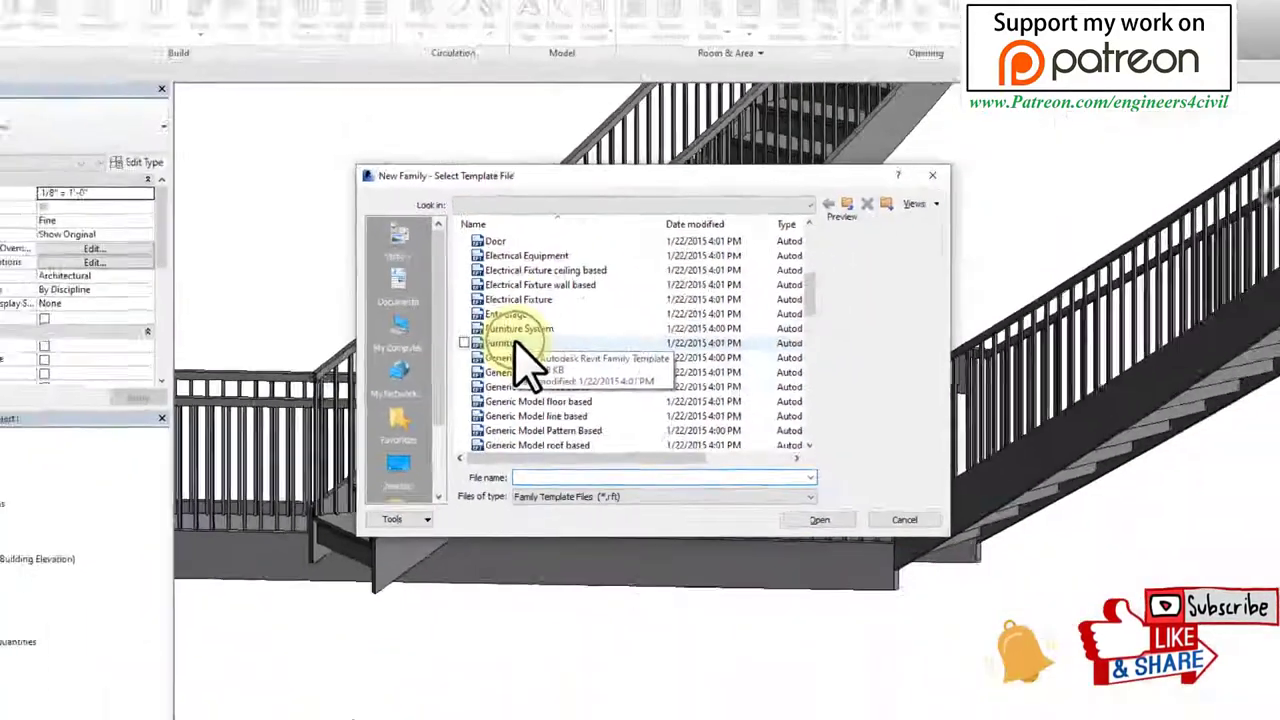
pyautogui.click(516, 344)
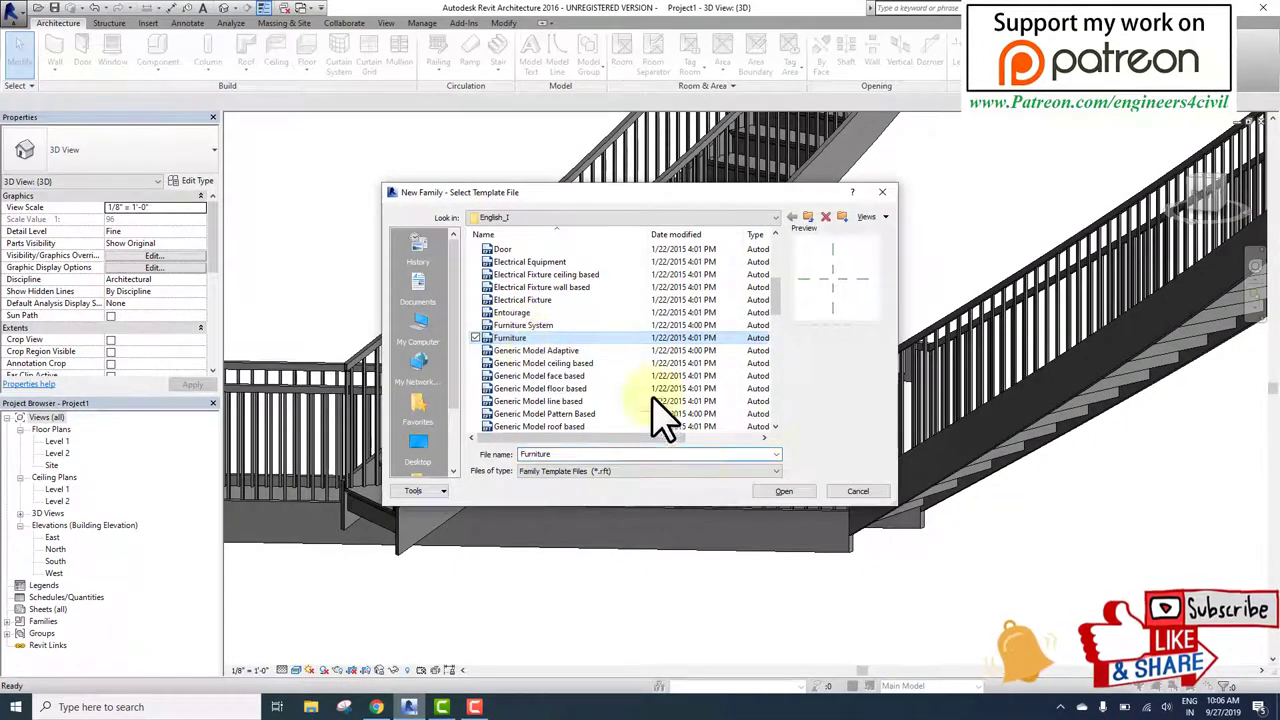
pyautogui.click(784, 491)
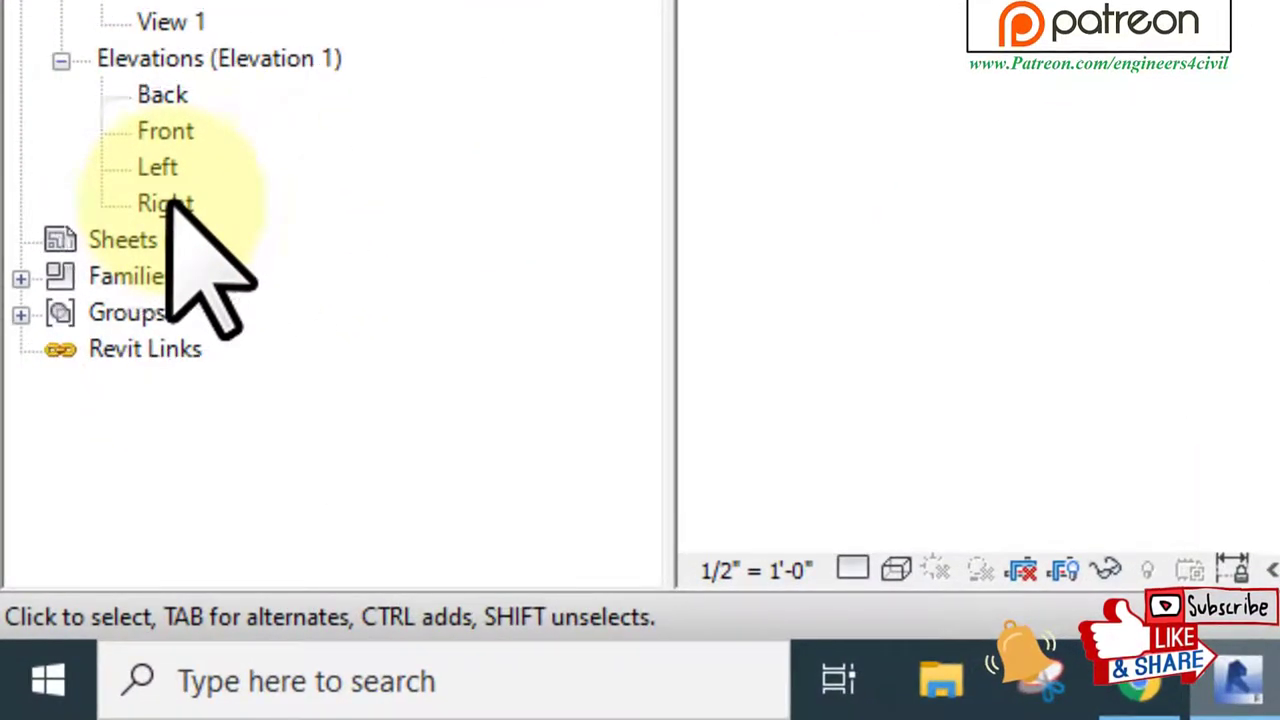
# Step: Open the family's Left elevation view from the Project Browser
pyautogui.click(145, 280)
pyautogui.doubleClick(170, 202)
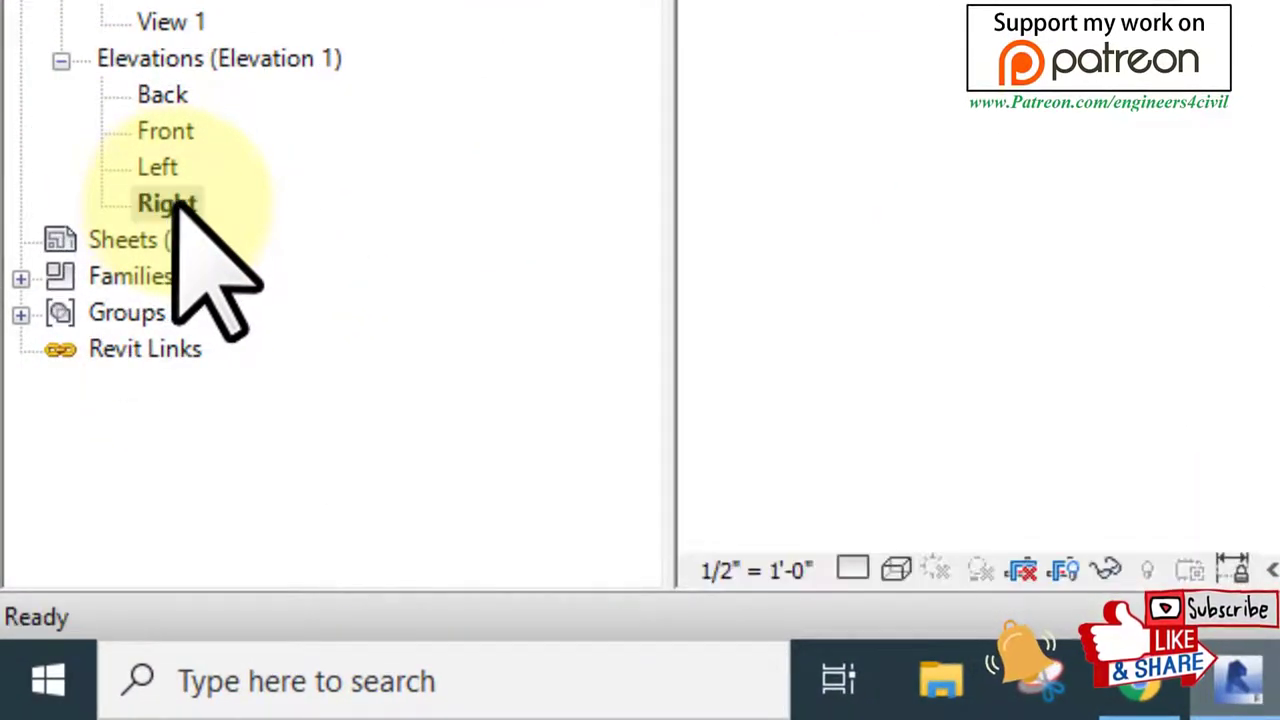
pyautogui.click(180, 198)
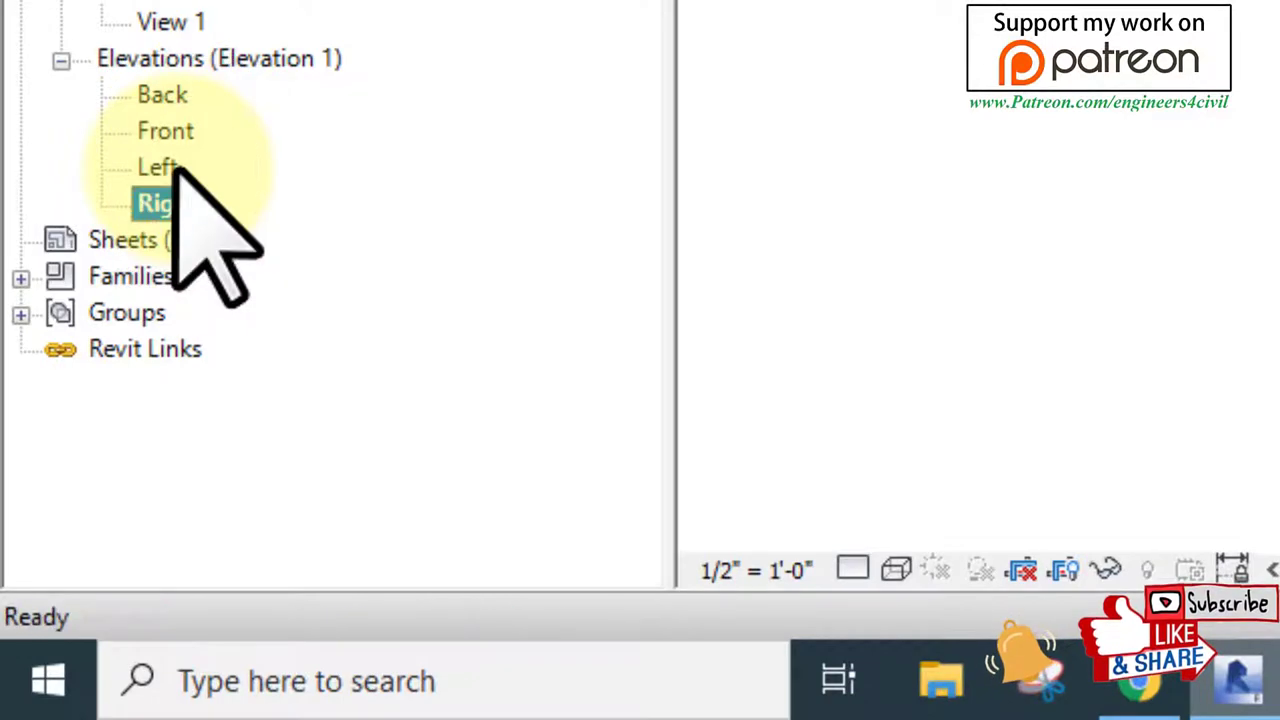
pyautogui.doubleClick(160, 167)
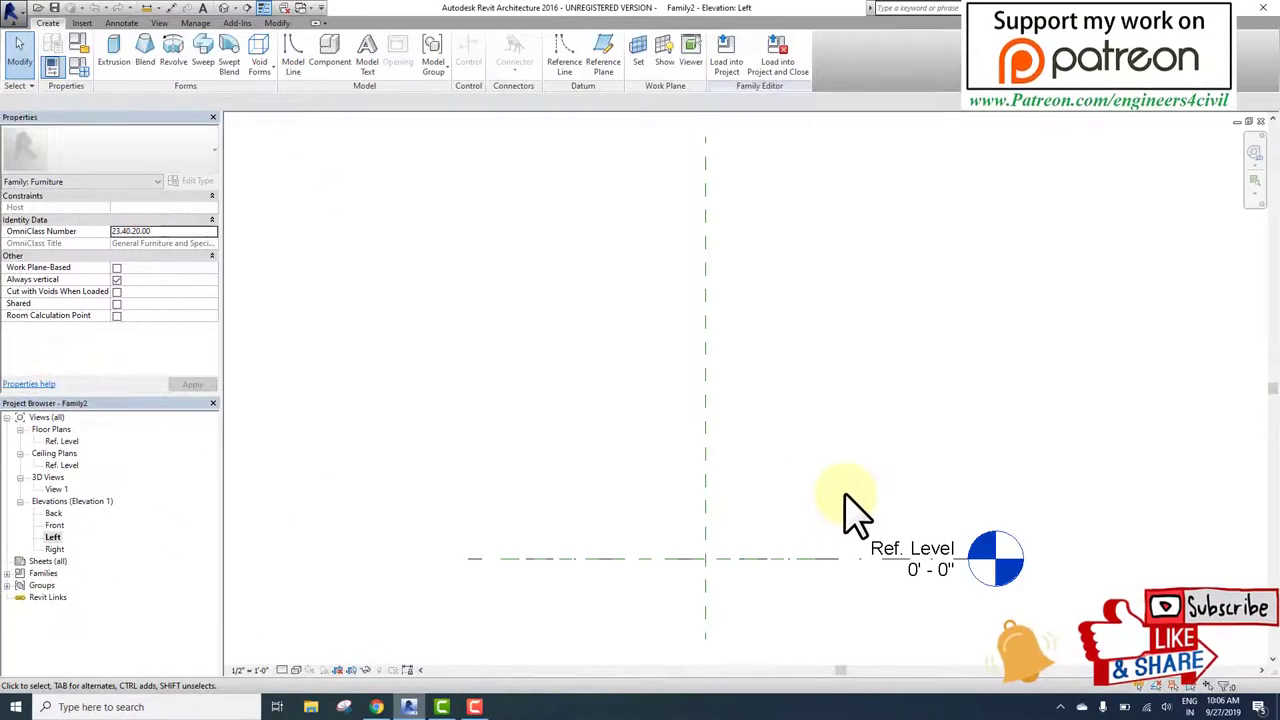
# Step: Adjust the Left elevation view around the Ref. Level and centre reference plane
pyautogui.moveTo(805, 465); pyautogui.dragTo(819, 492, button='middle')
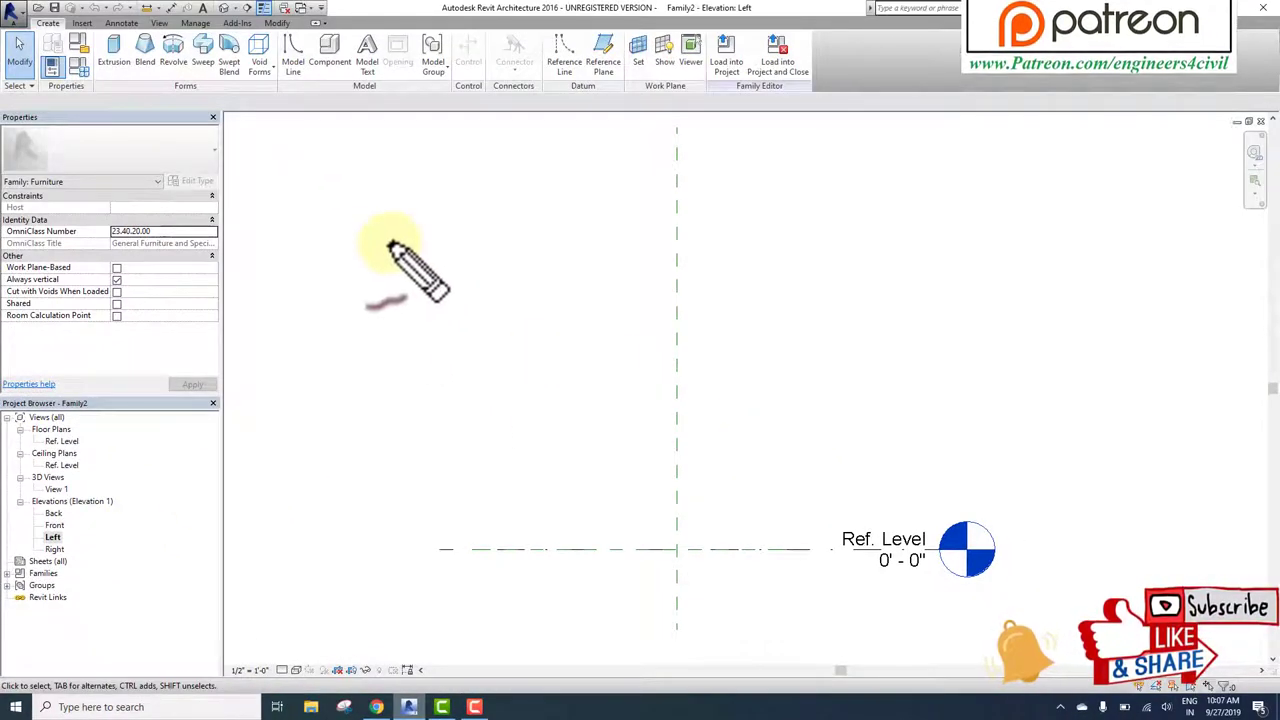
pyautogui.moveTo(386, 243); pyautogui.dragTo(416, 320)
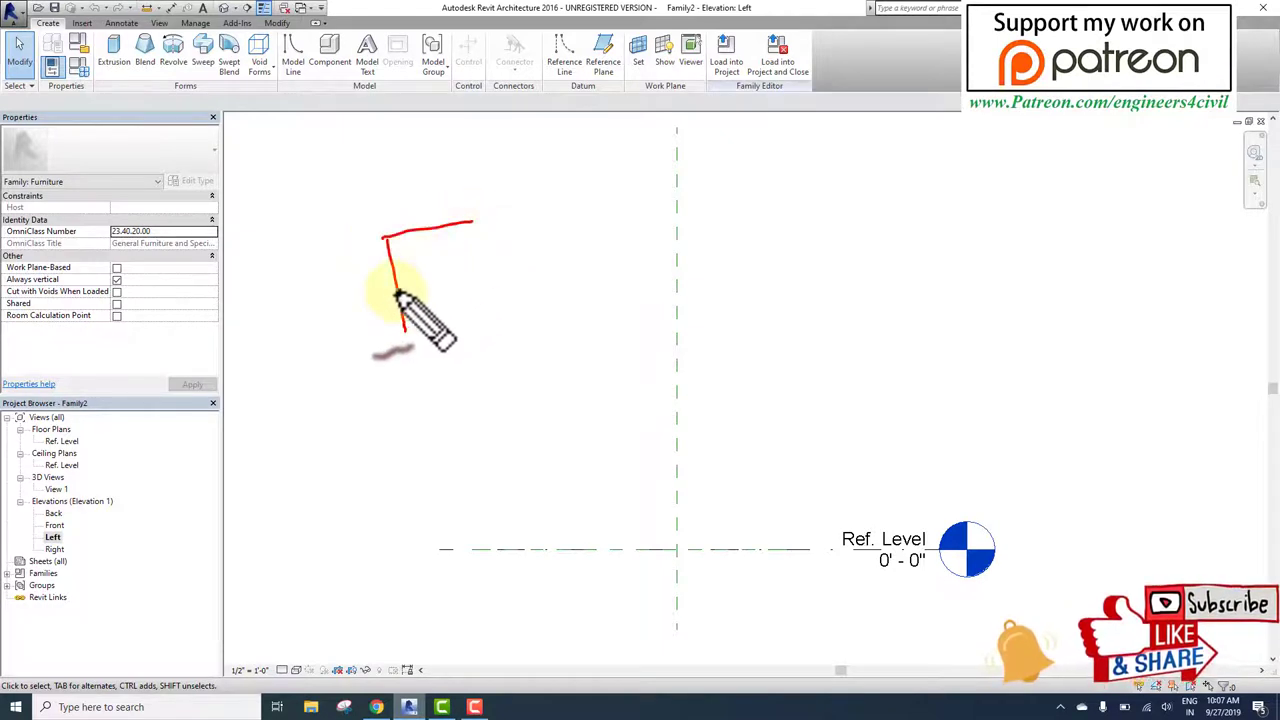
pyautogui.moveTo(404, 330)
pyautogui.mouseDown()
pyautogui.moveTo(584, 292)
pyautogui.moveTo(607, 252)
pyautogui.moveTo(652, 282)
pyautogui.mouseUp()
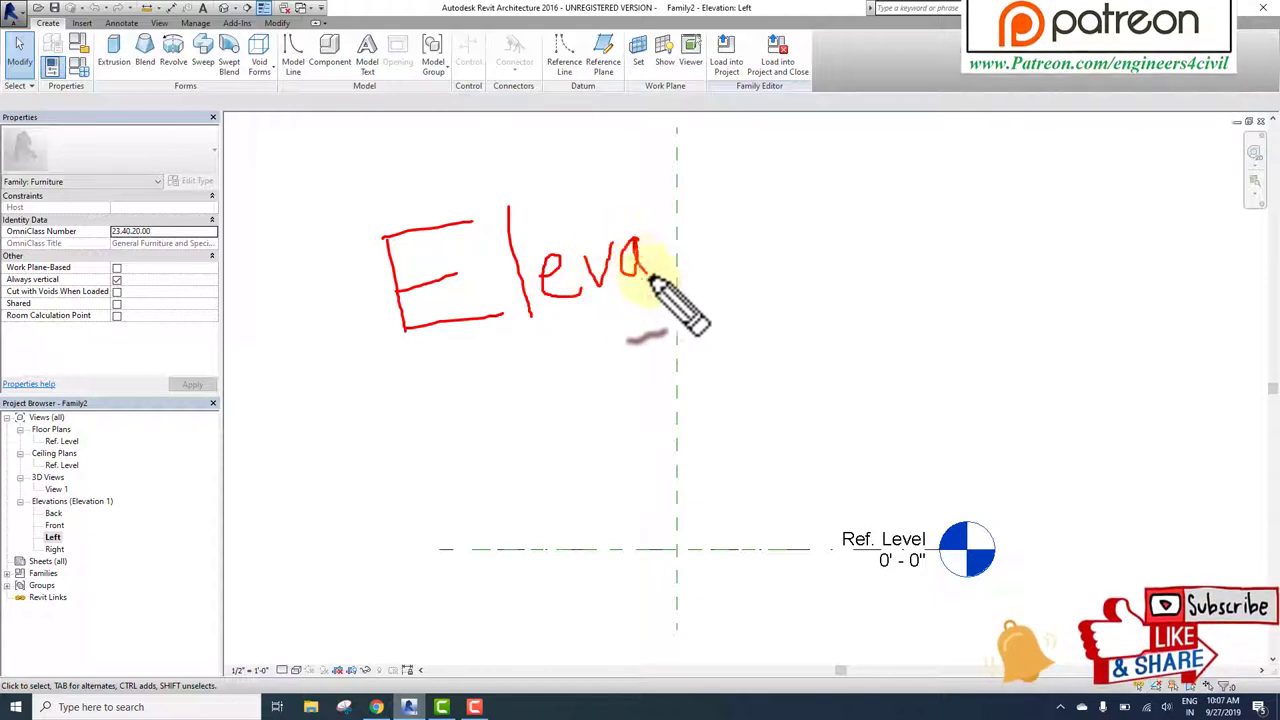
pyautogui.moveTo(664, 190)
pyautogui.mouseDown()
pyautogui.moveTo(677, 258)
pyautogui.moveTo(715, 262)
pyautogui.mouseUp()
pyautogui.click(705, 183)
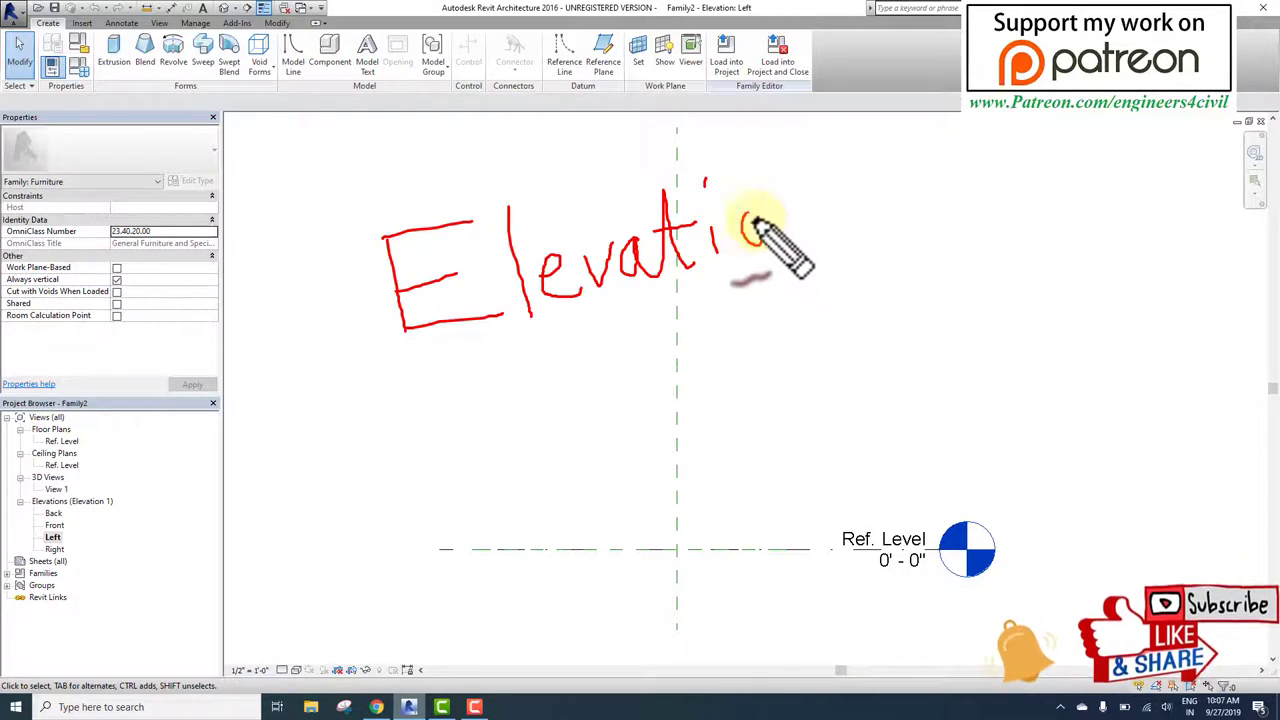
pyautogui.moveTo(455, 343)
pyautogui.mouseDown()
pyautogui.moveTo(629, 345)
pyautogui.moveTo(890, 285)
pyautogui.mouseUp()
pyautogui.press('Escape')
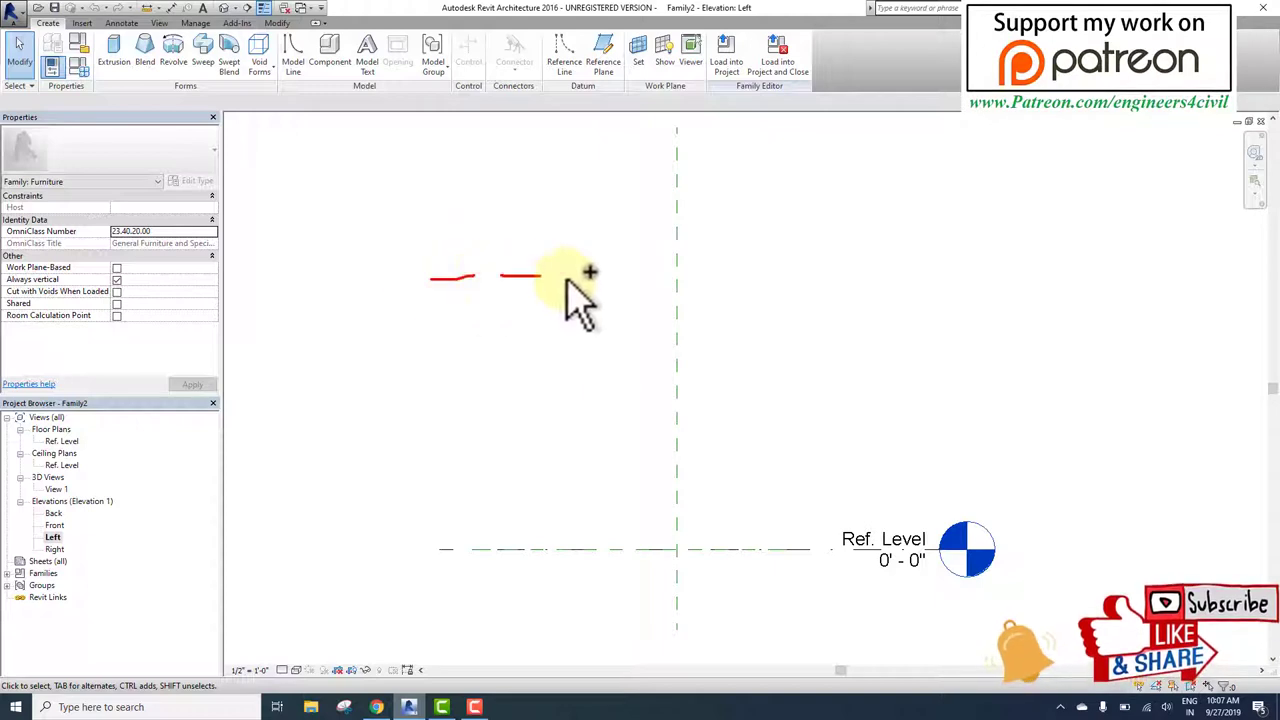
pyautogui.moveTo(636, 274); pyautogui.dragTo(843, 270)
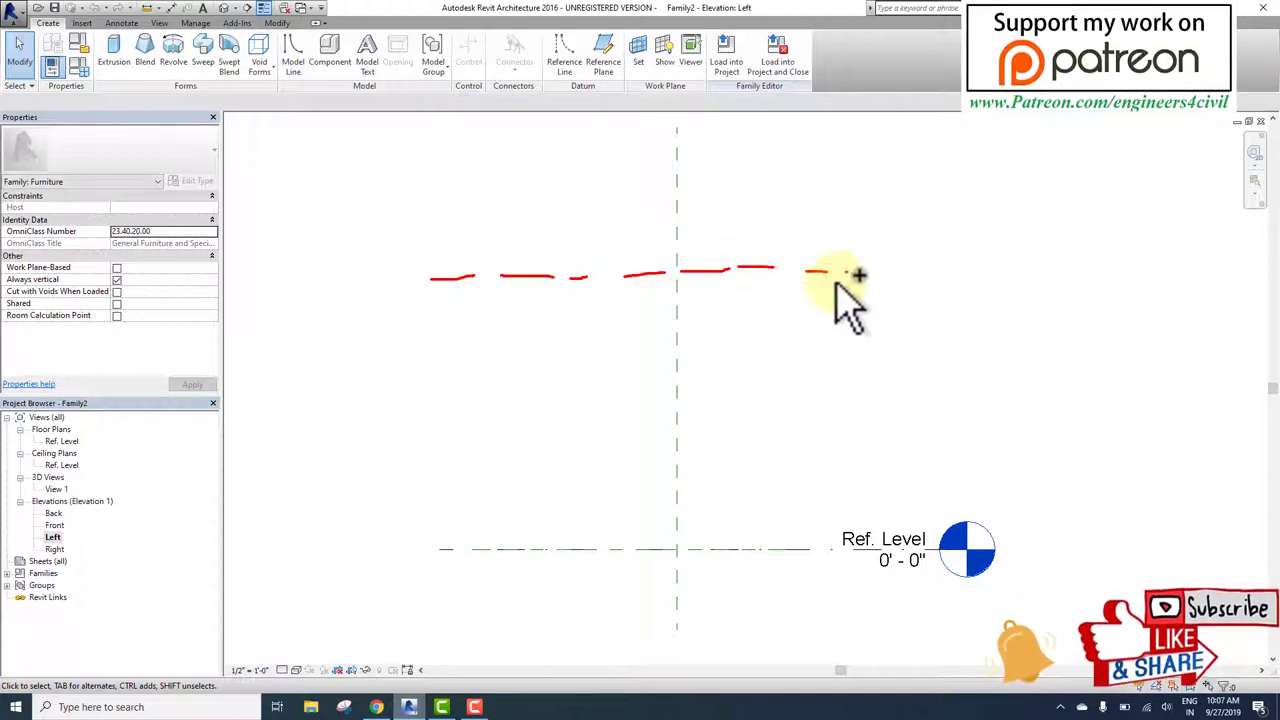
# Step: Add a horizontal reference plane offset 4' 0" above the Ref. Level line
pyautogui.click(605, 62)
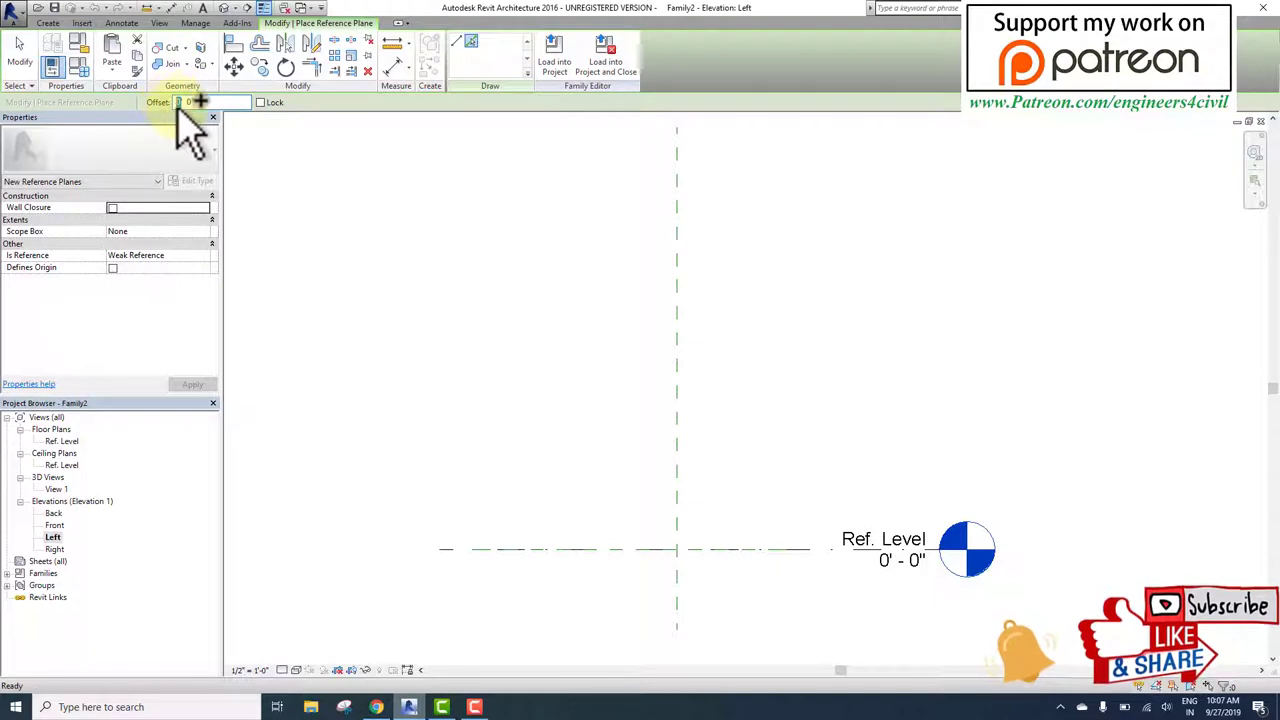
pyautogui.write('4')
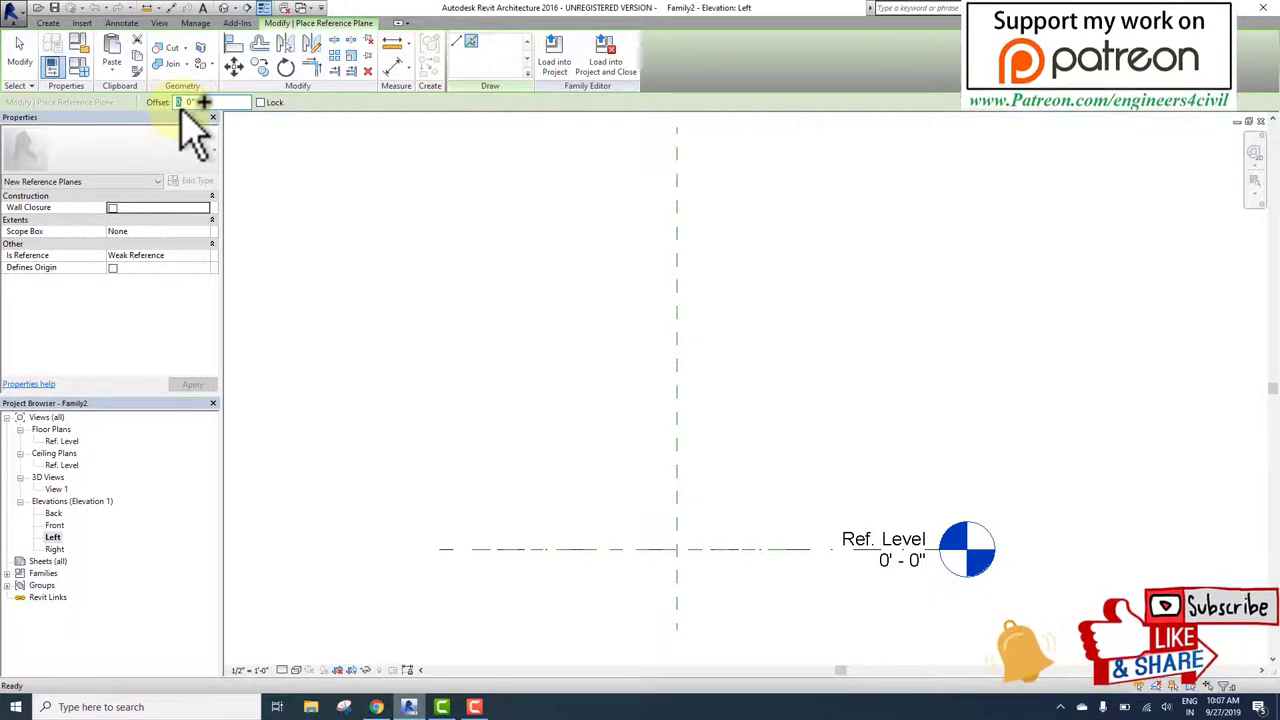
pyautogui.press('Return')
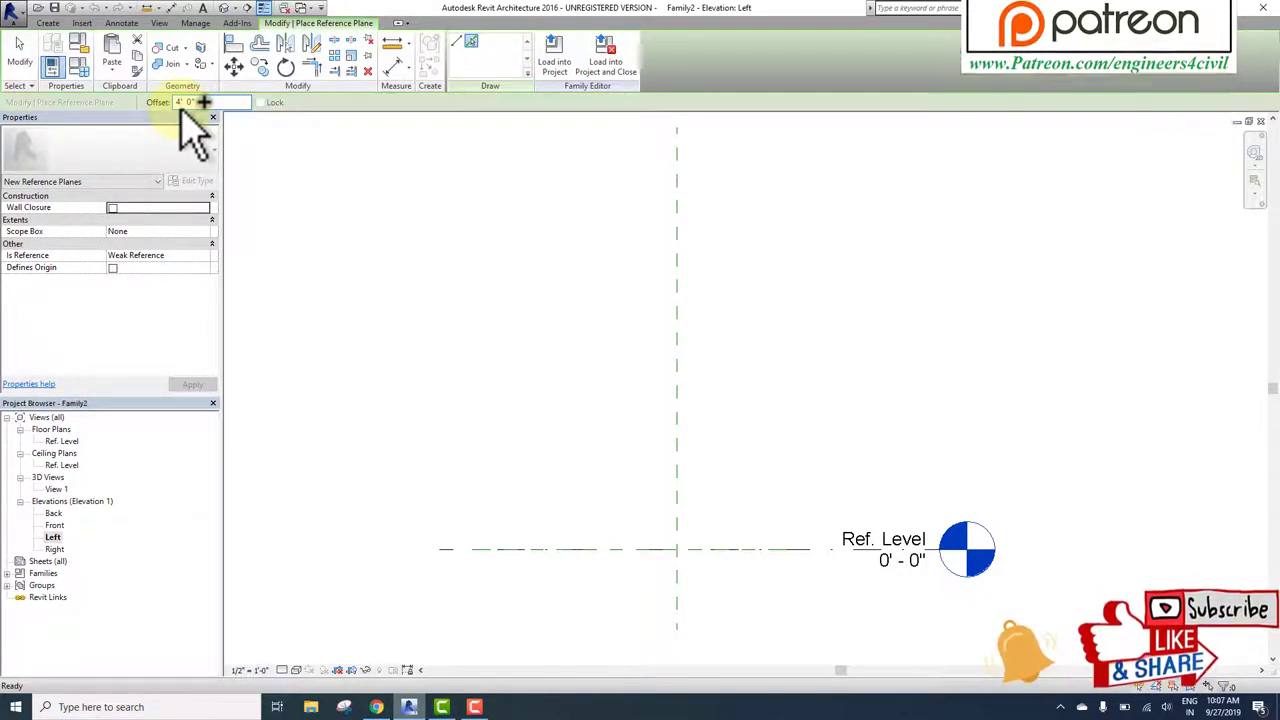
pyautogui.click(548, 546)
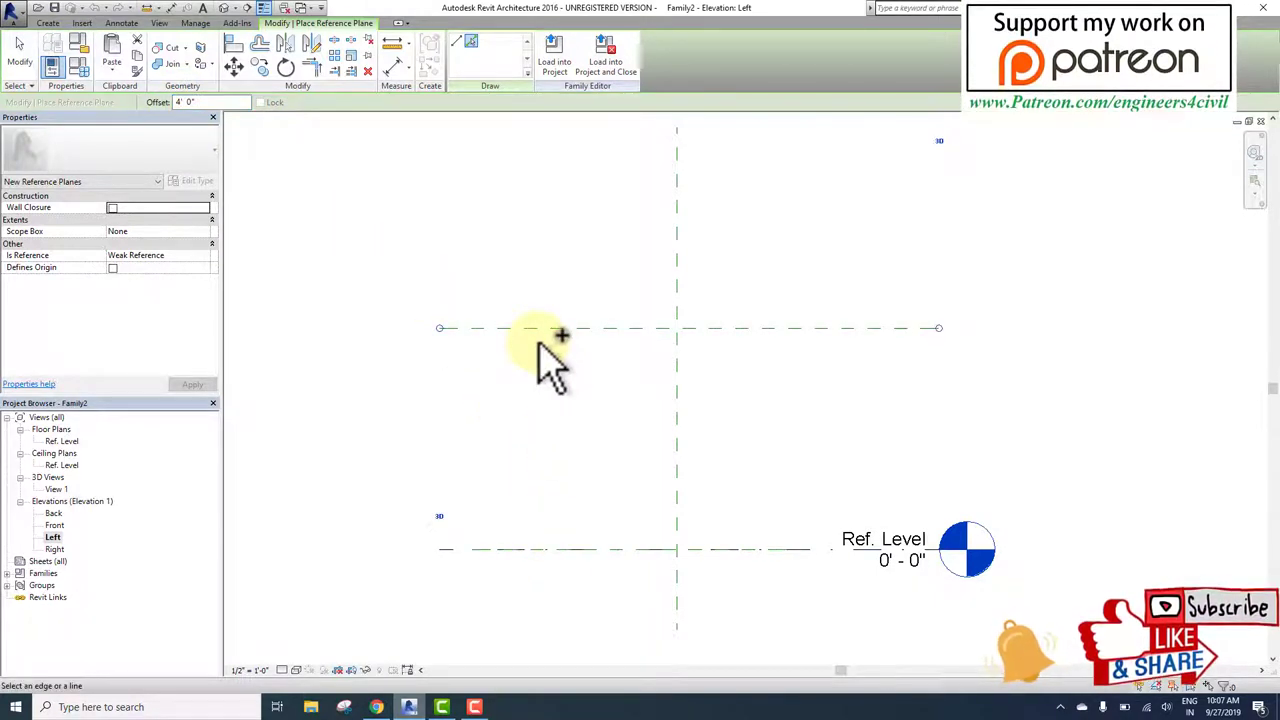
pyautogui.press('Escape')
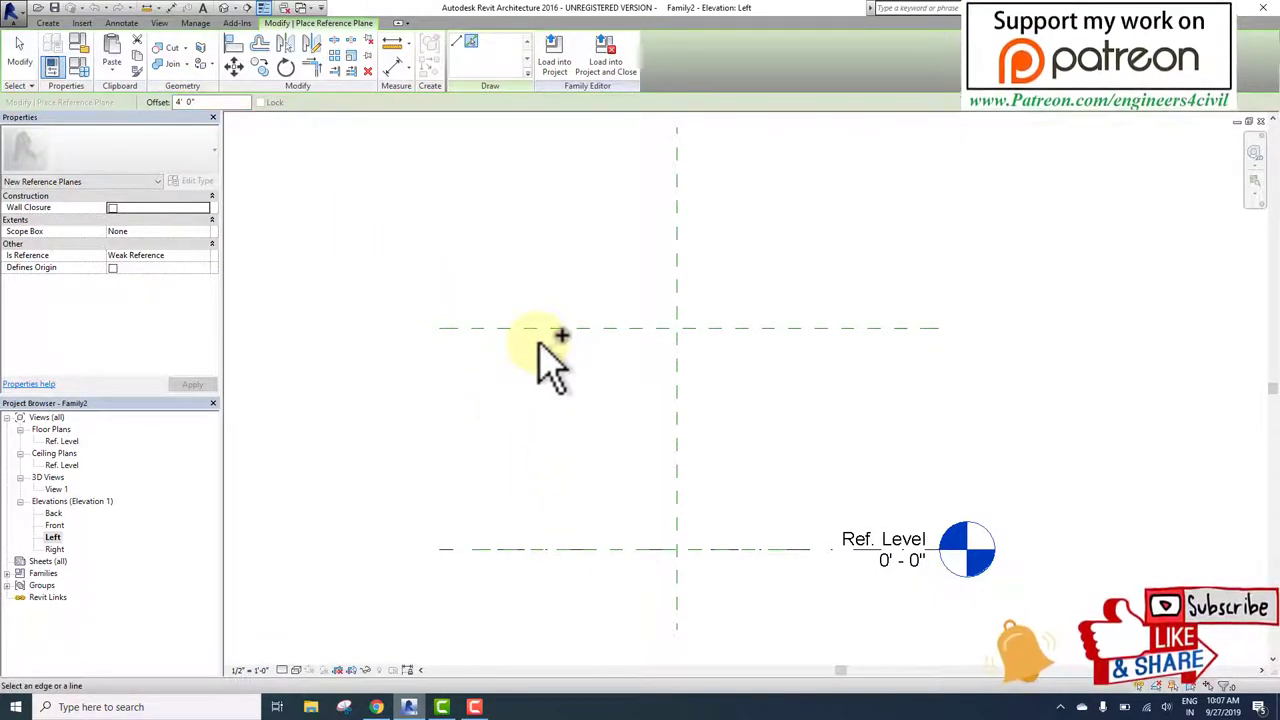
pyautogui.press('Escape')
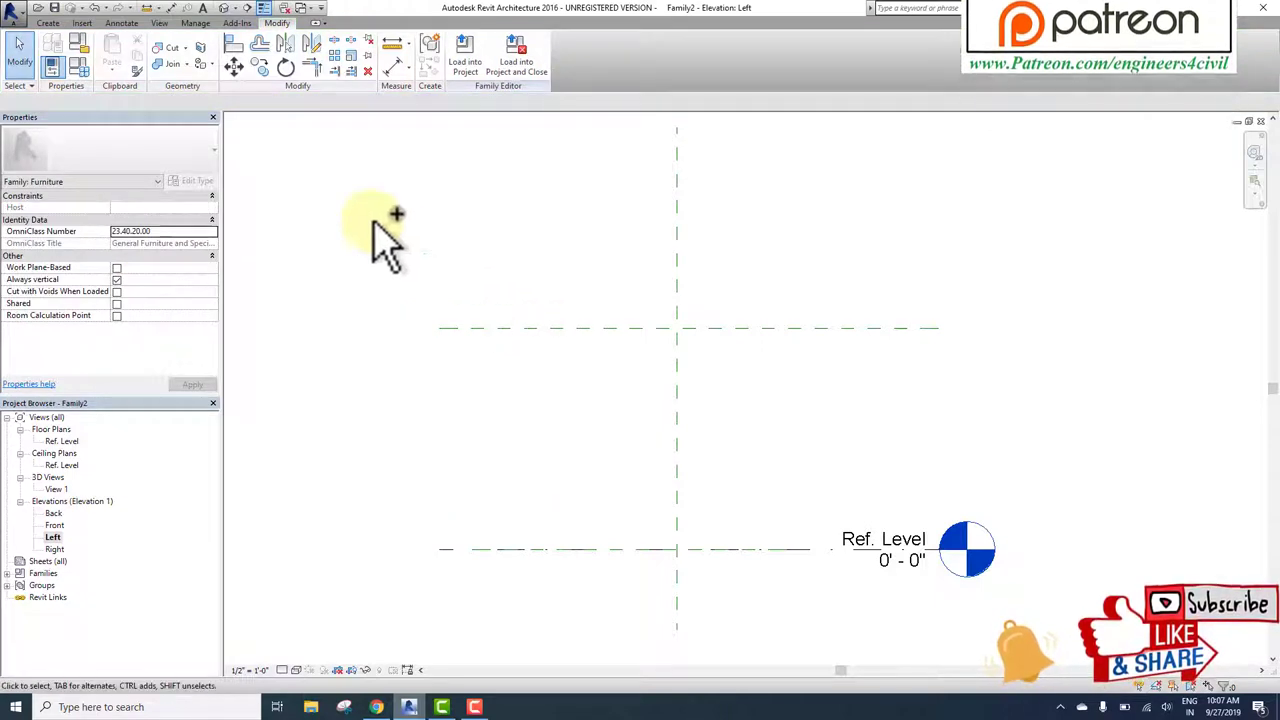
pyautogui.click(47, 22)
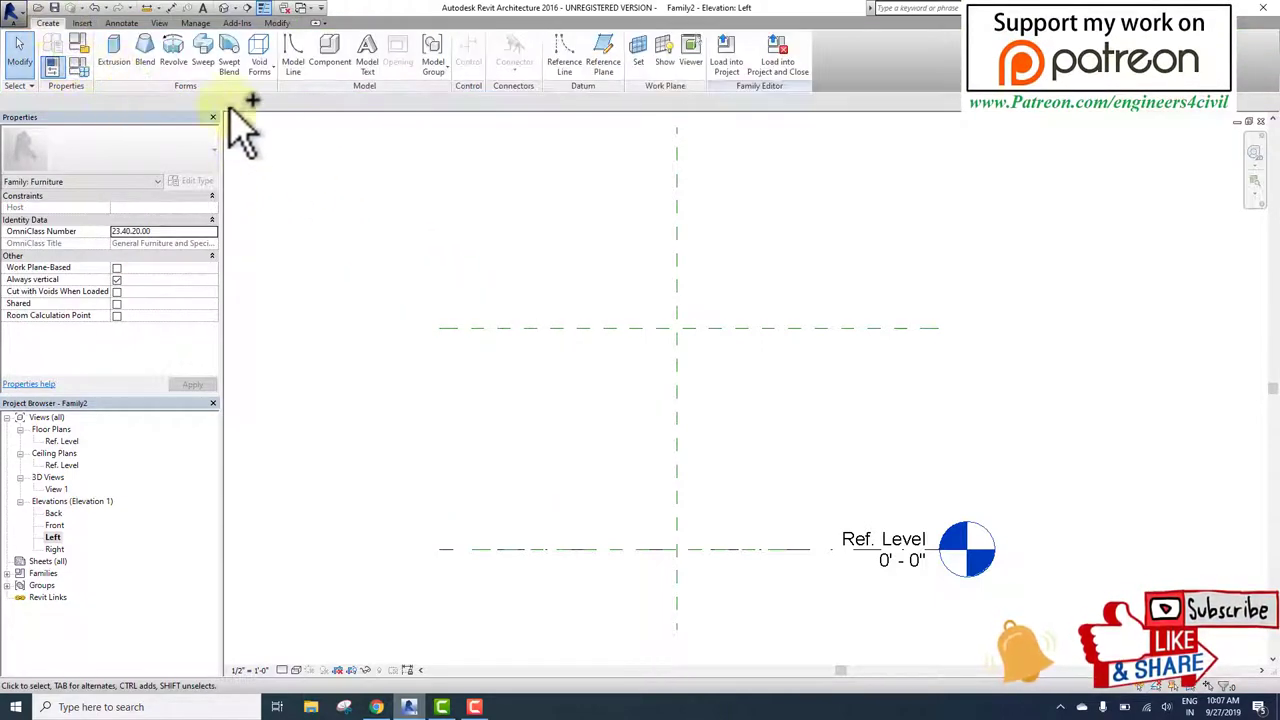
# Step: Start a Revolve and sketch the first profile lines from the reference-plane intersection
pyautogui.click(176, 62)
pyautogui.scroll(2, 720, 350)
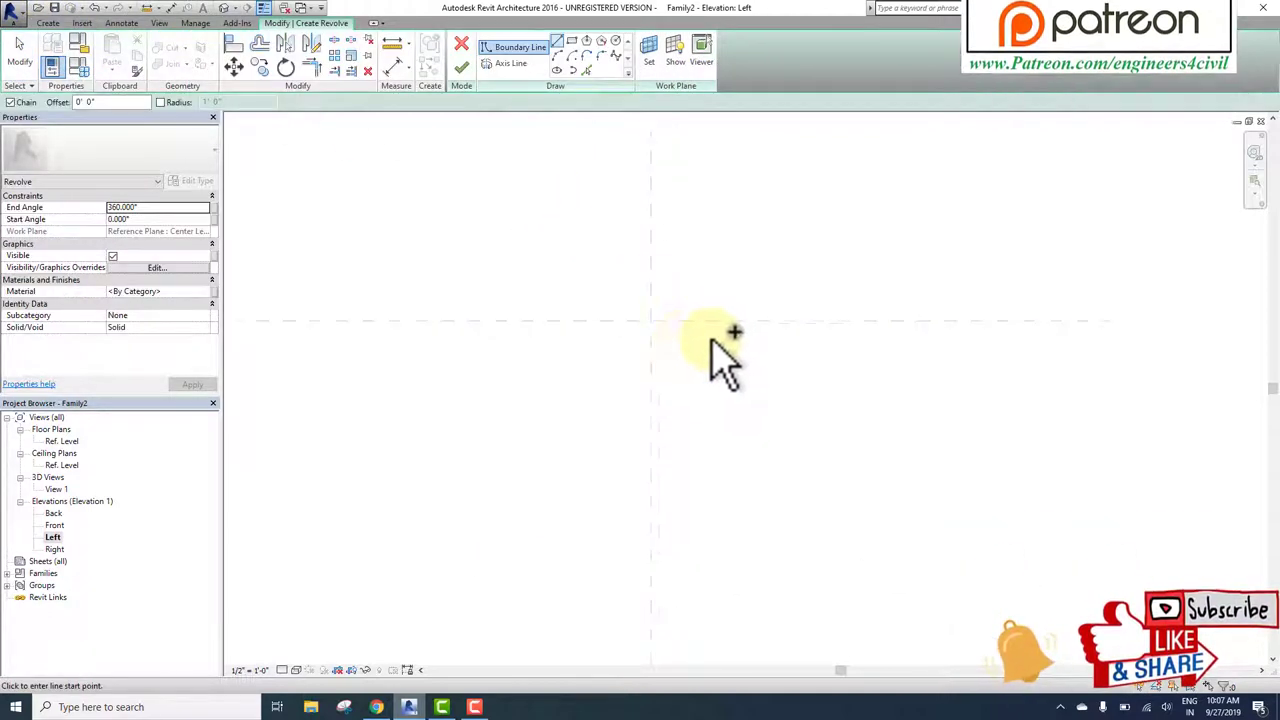
pyautogui.click(610, 298)
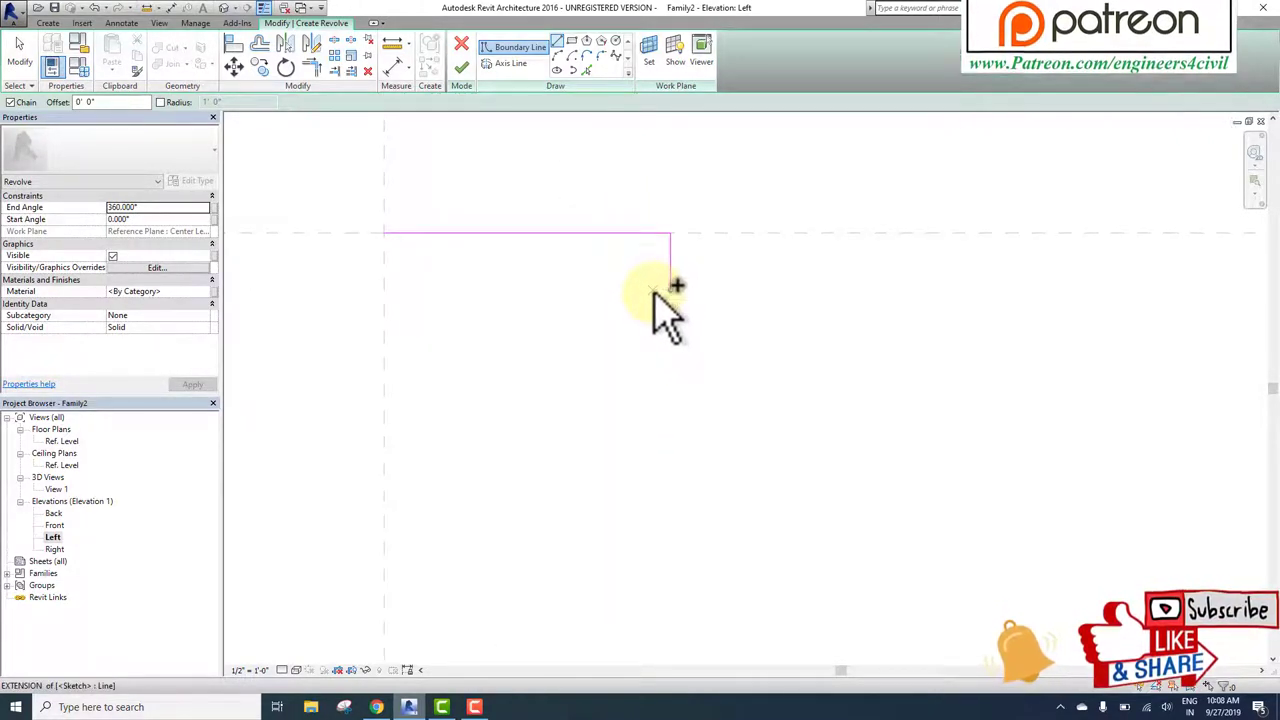
pyautogui.click(654, 323)
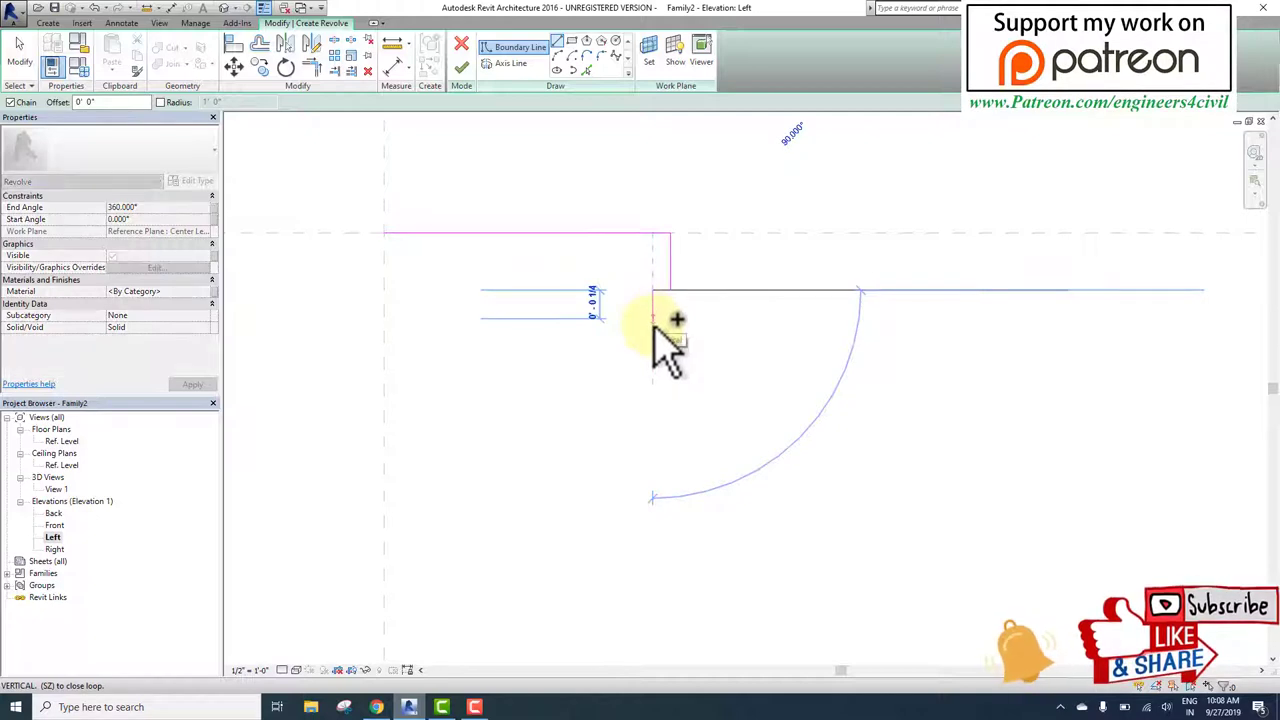
pyautogui.click(653, 319)
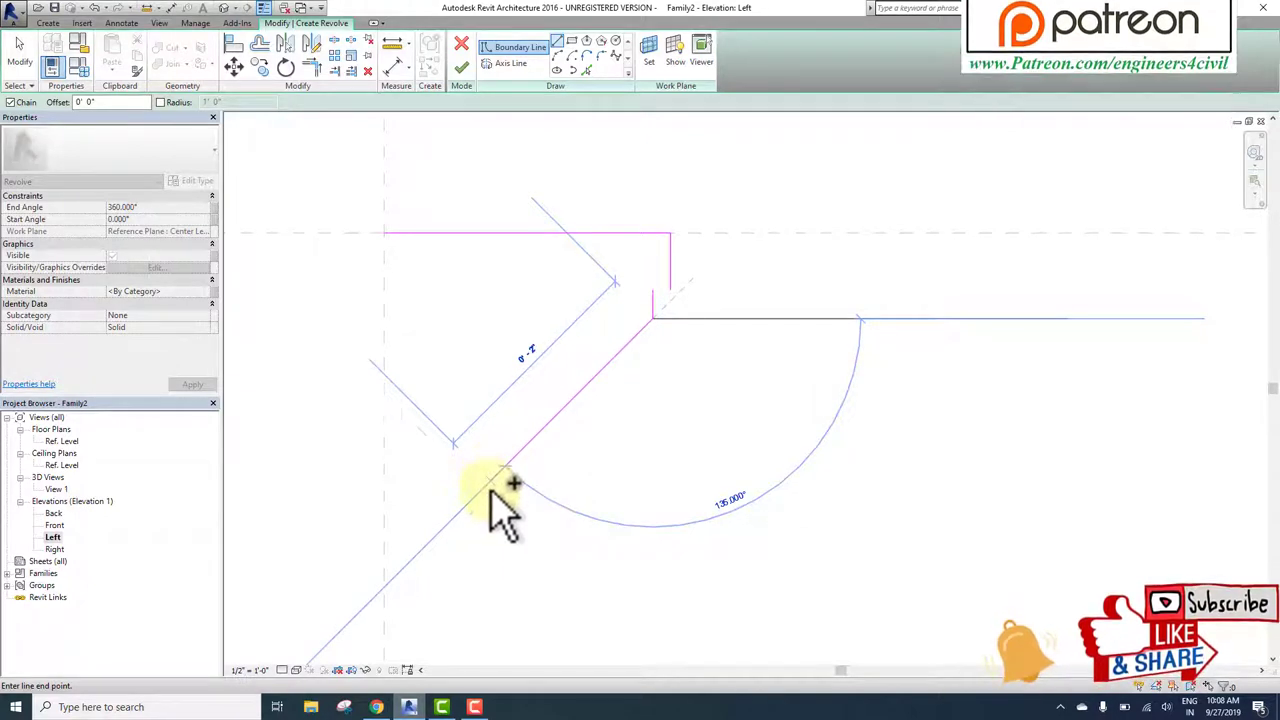
pyautogui.click(482, 495)
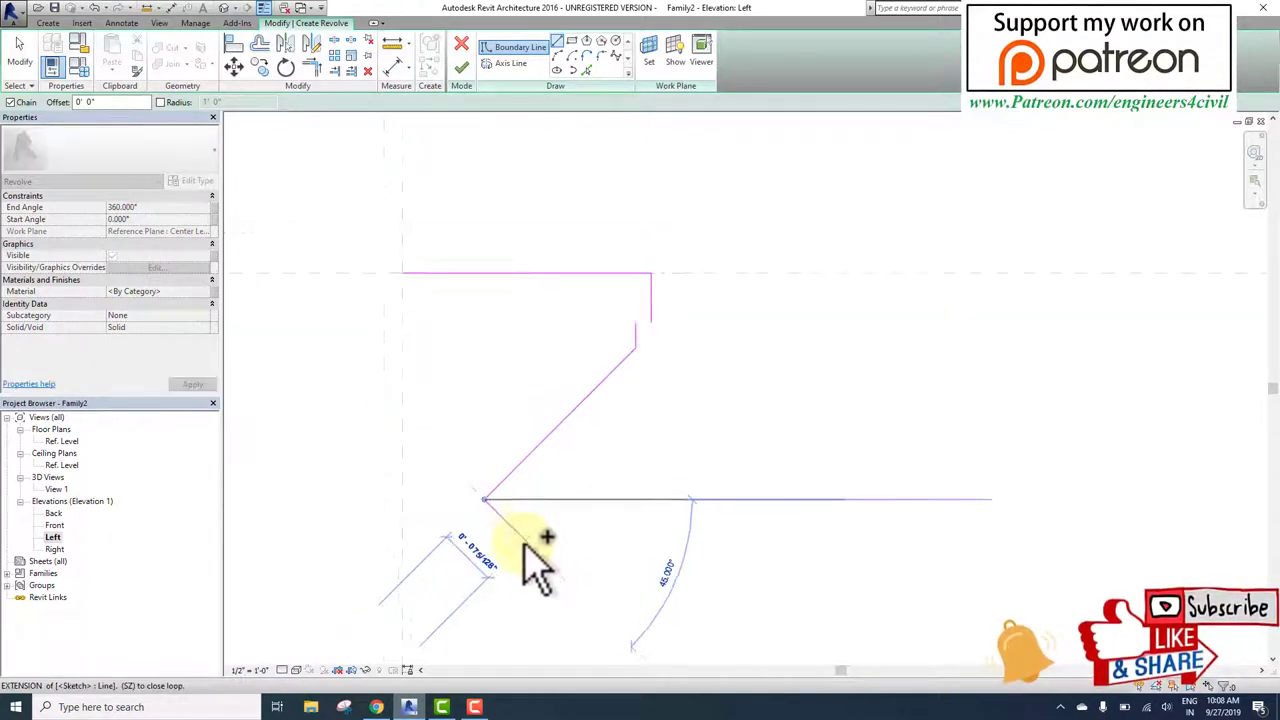
# Step: Sketch the curved cone side with spline points down near the Ref. Level
pyautogui.moveTo(530, 557); pyautogui.dragTo(534, 330, button='middle')
pyautogui.scroll(-1, 563, 380)
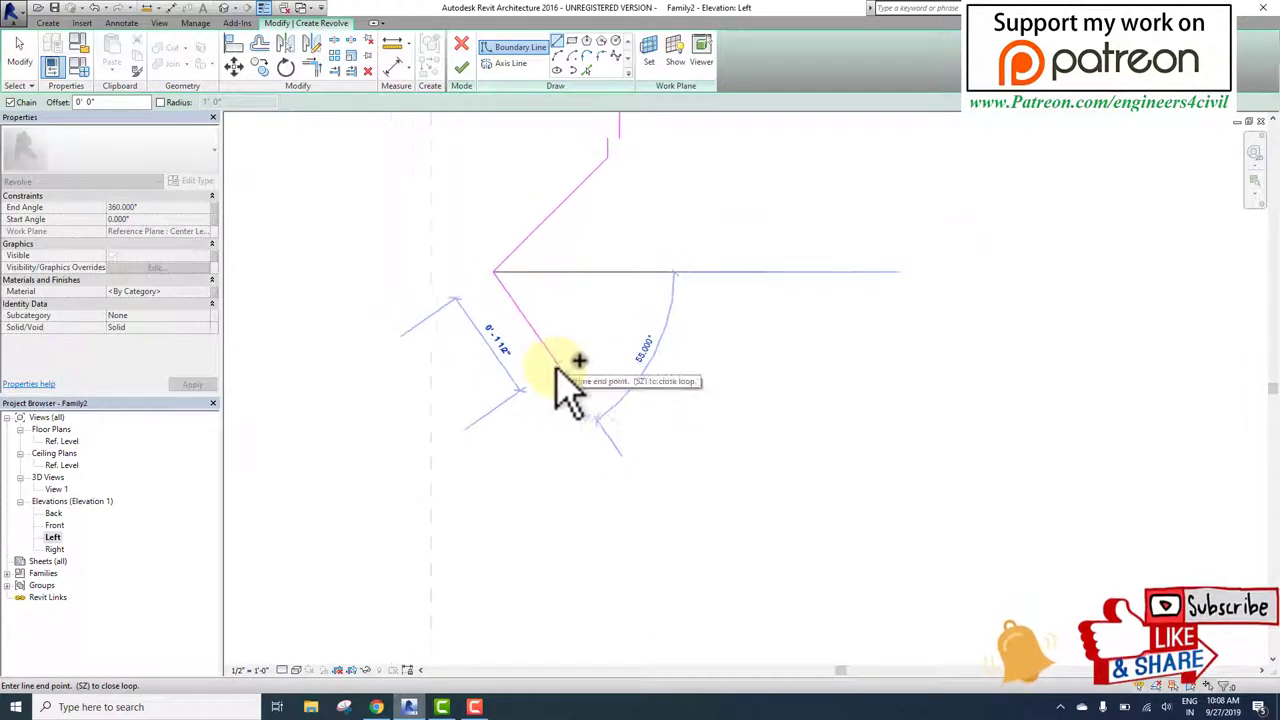
pyautogui.scroll(-2, 563, 380)
pyautogui.scroll(-1, 563, 380)
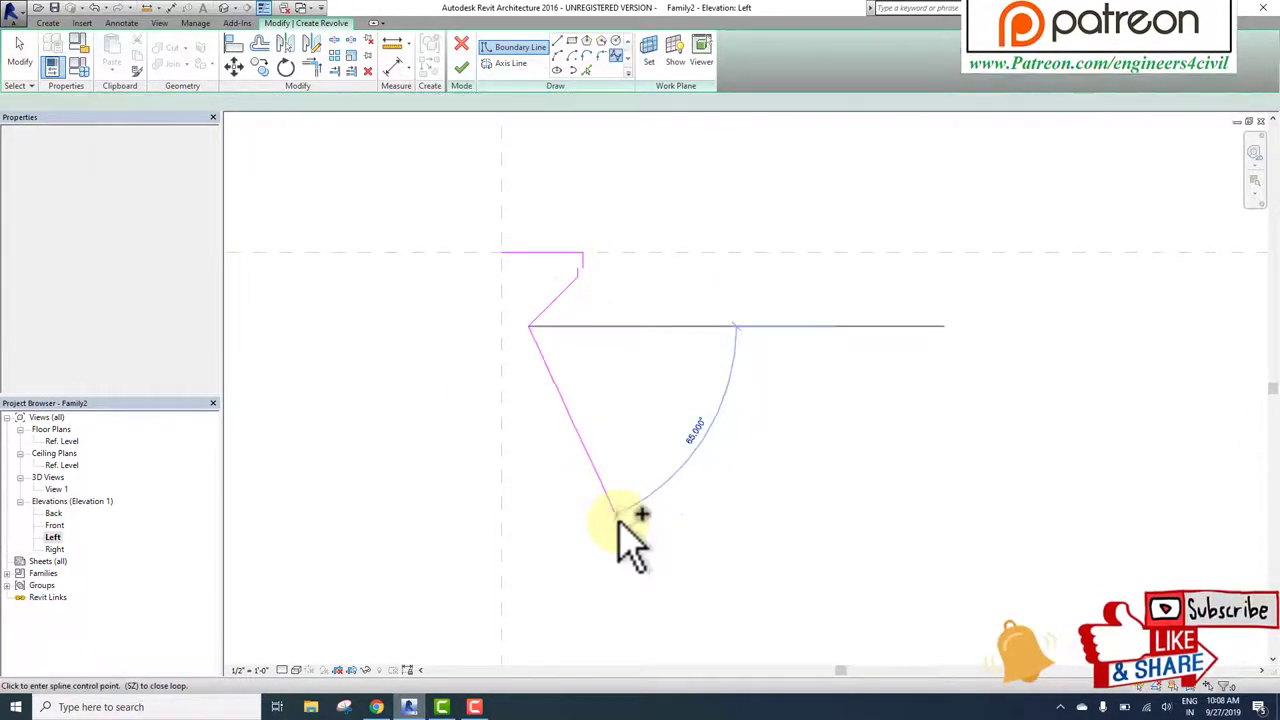
pyautogui.moveTo(626, 534)
pyautogui.mouseDown(button='middle')
pyautogui.moveTo(595, 270)
pyautogui.moveTo(600, 365)
pyautogui.mouseUp(button='middle')
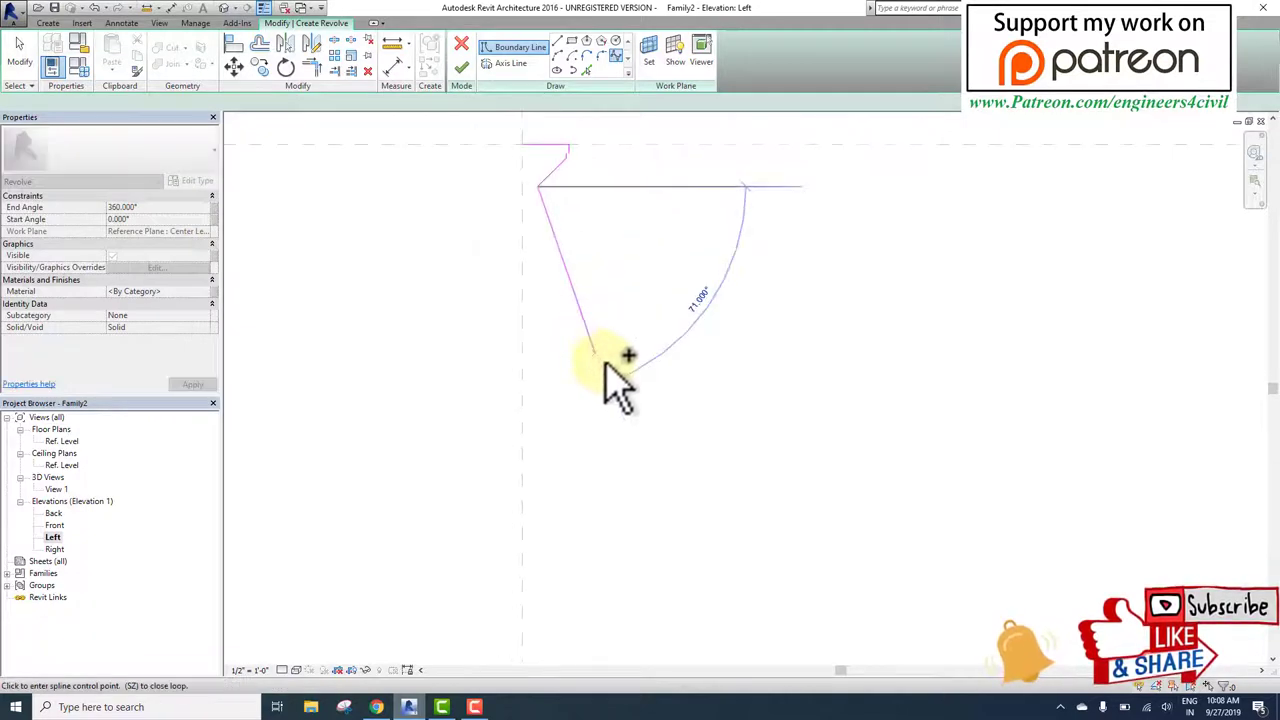
pyautogui.scroll(-2, 615, 380)
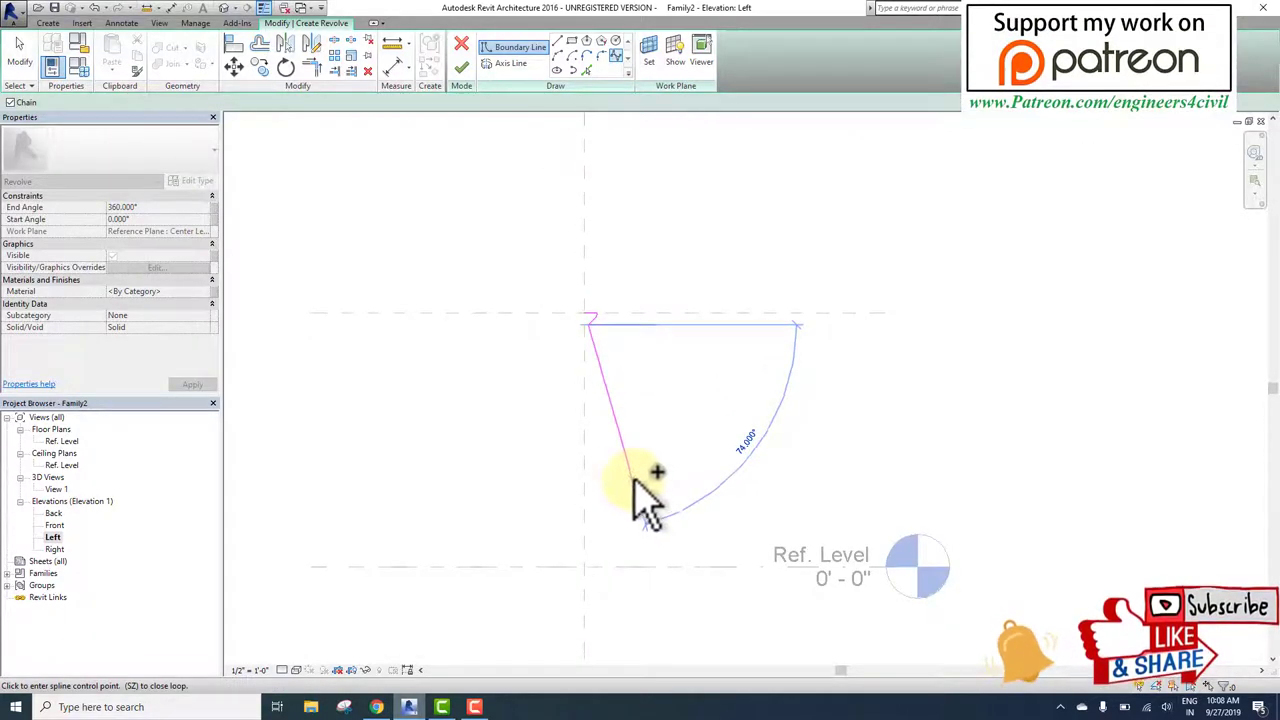
pyautogui.click(621, 449)
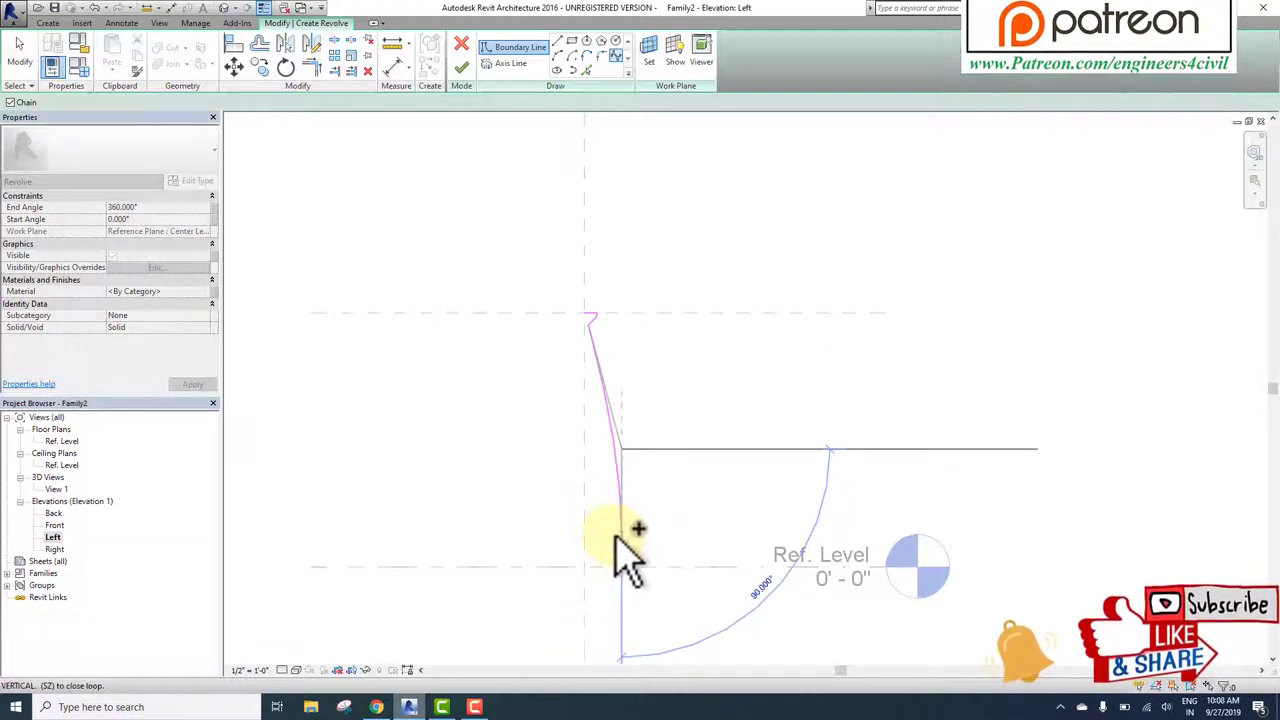
pyautogui.click(617, 533)
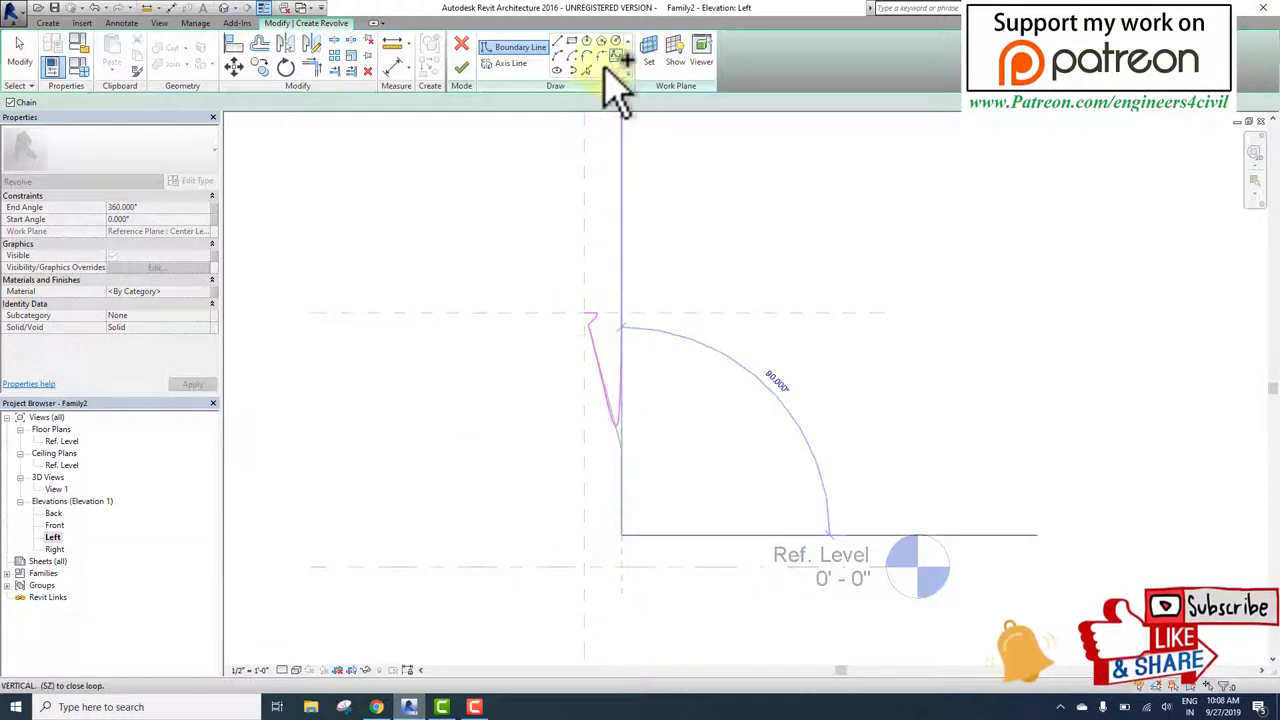
# Step: Finish the spline and draw the base step down to the Ref. Level
pyautogui.press('Escape')
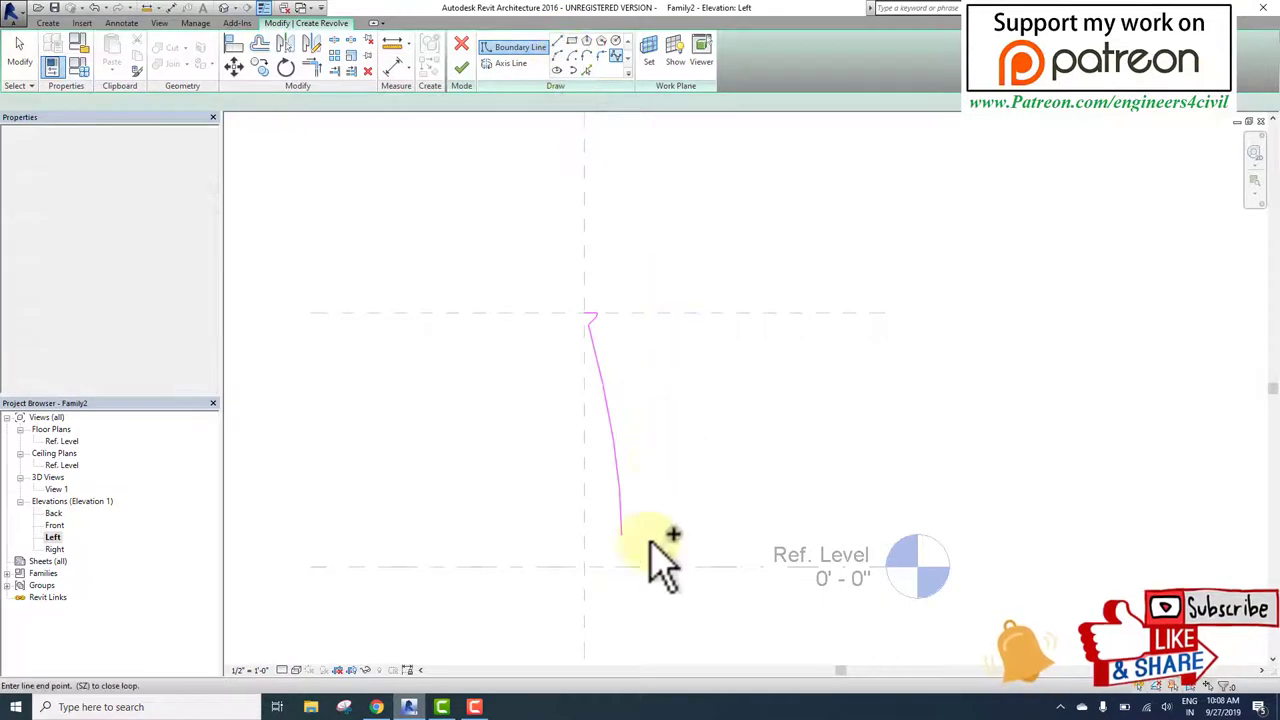
pyautogui.press('Escape')
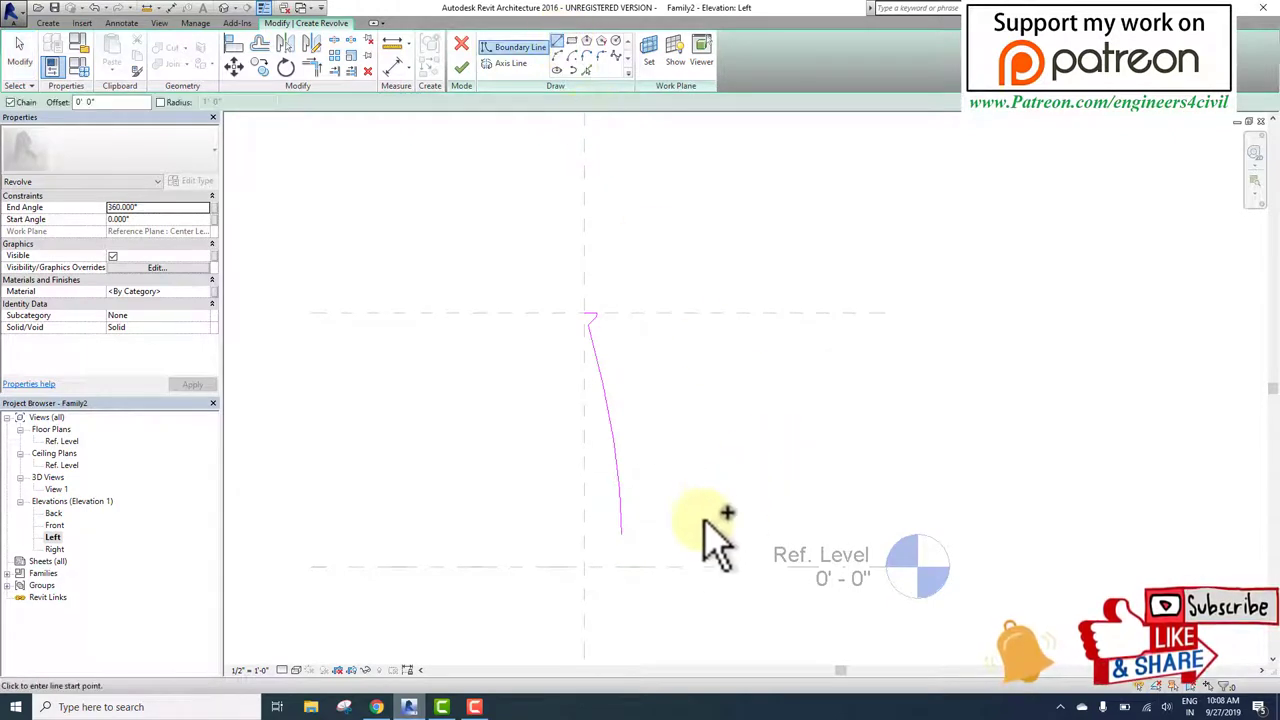
pyautogui.click(637, 535)
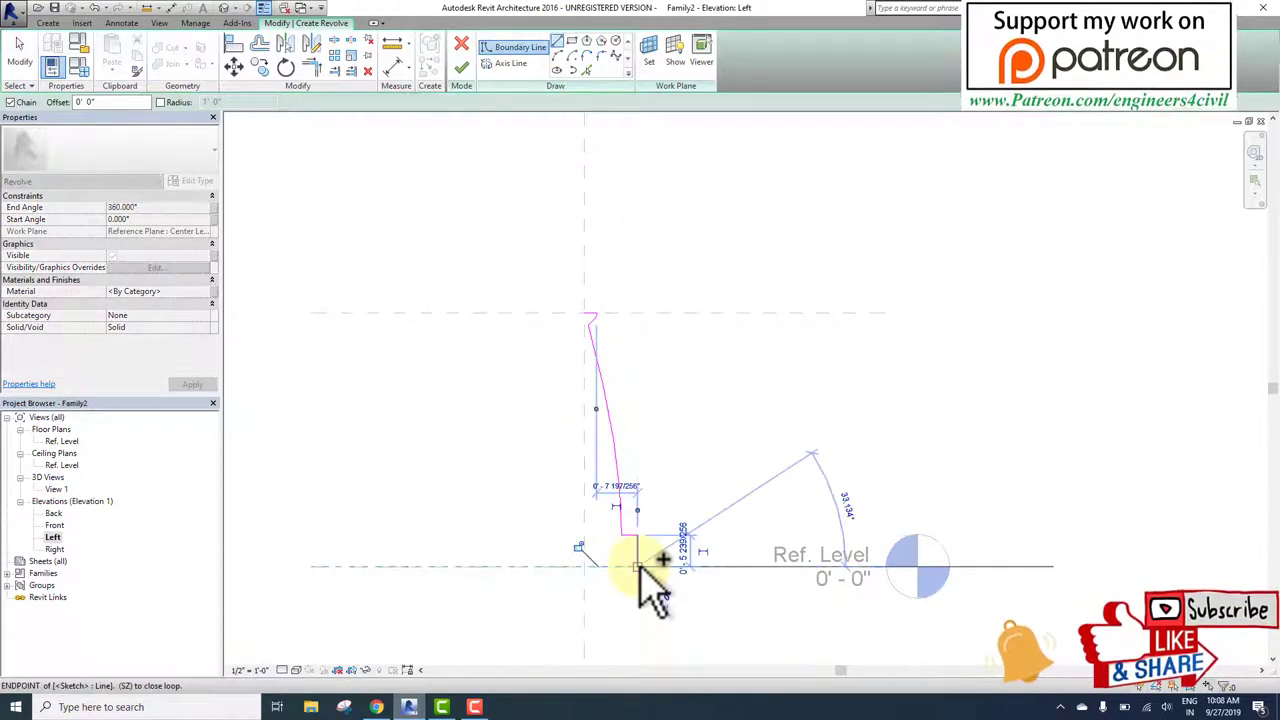
pyautogui.click(612, 566)
pyautogui.click(585, 566)
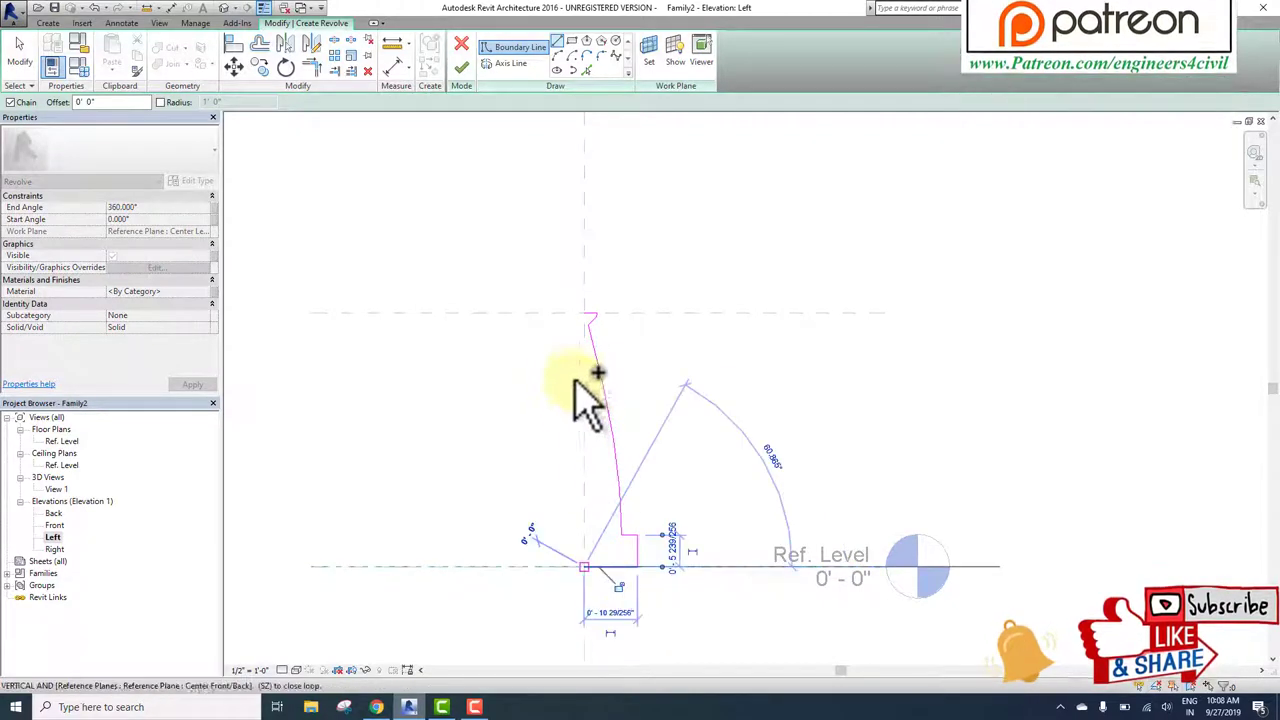
# Step: Draw the central edge and top ledge so the profile loop closes
pyautogui.scroll(3, 592, 330)
pyautogui.click(580, 335)
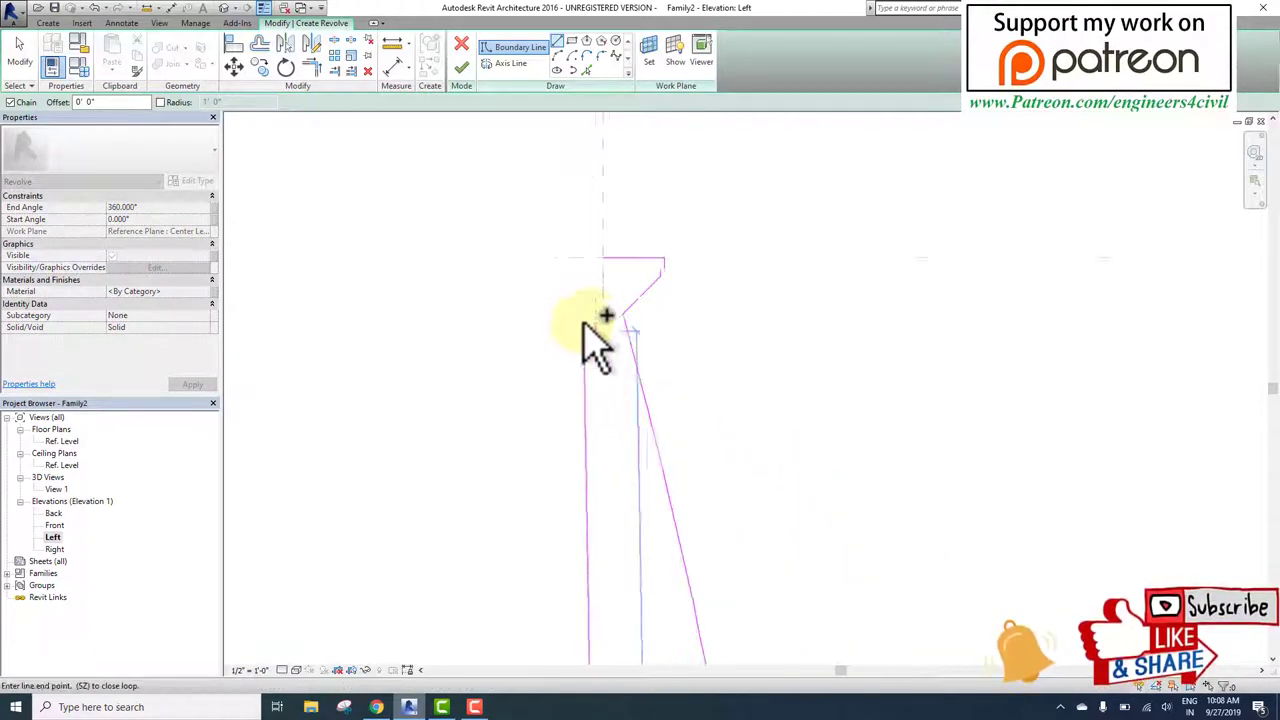
pyautogui.moveTo(586, 337); pyautogui.dragTo(609, 277, button='middle')
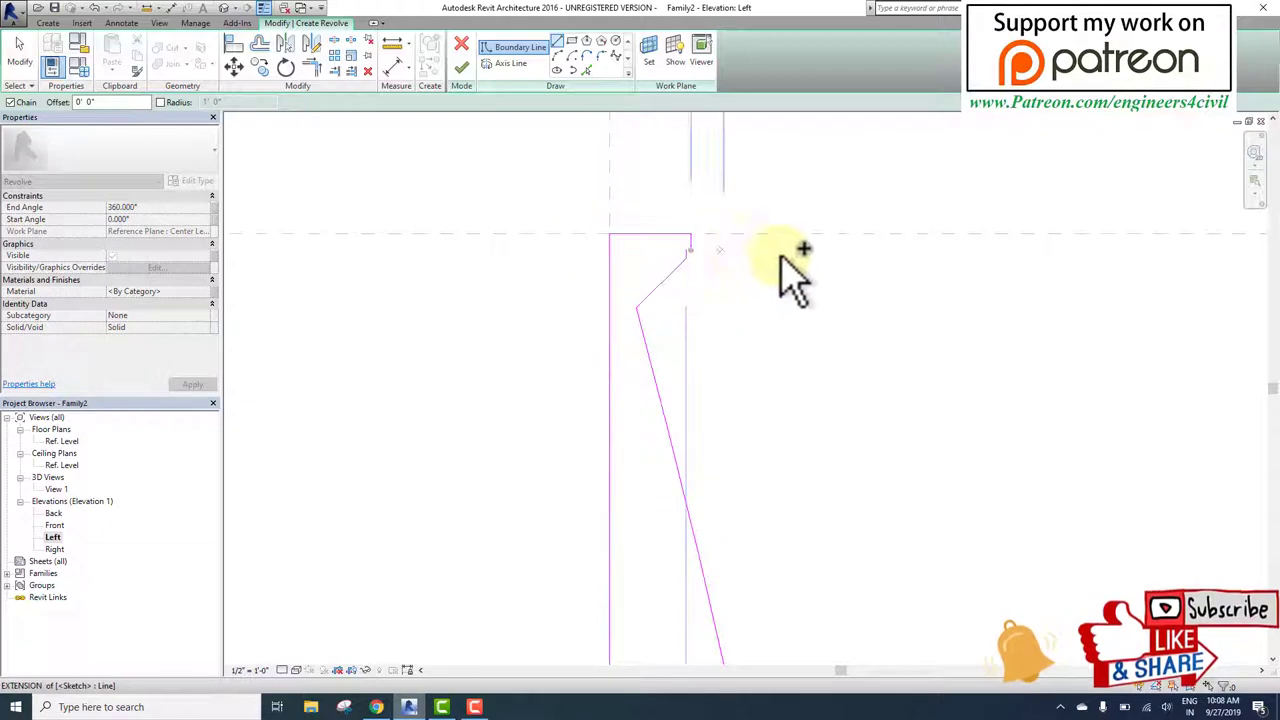
pyautogui.scroll(4, 749, 257)
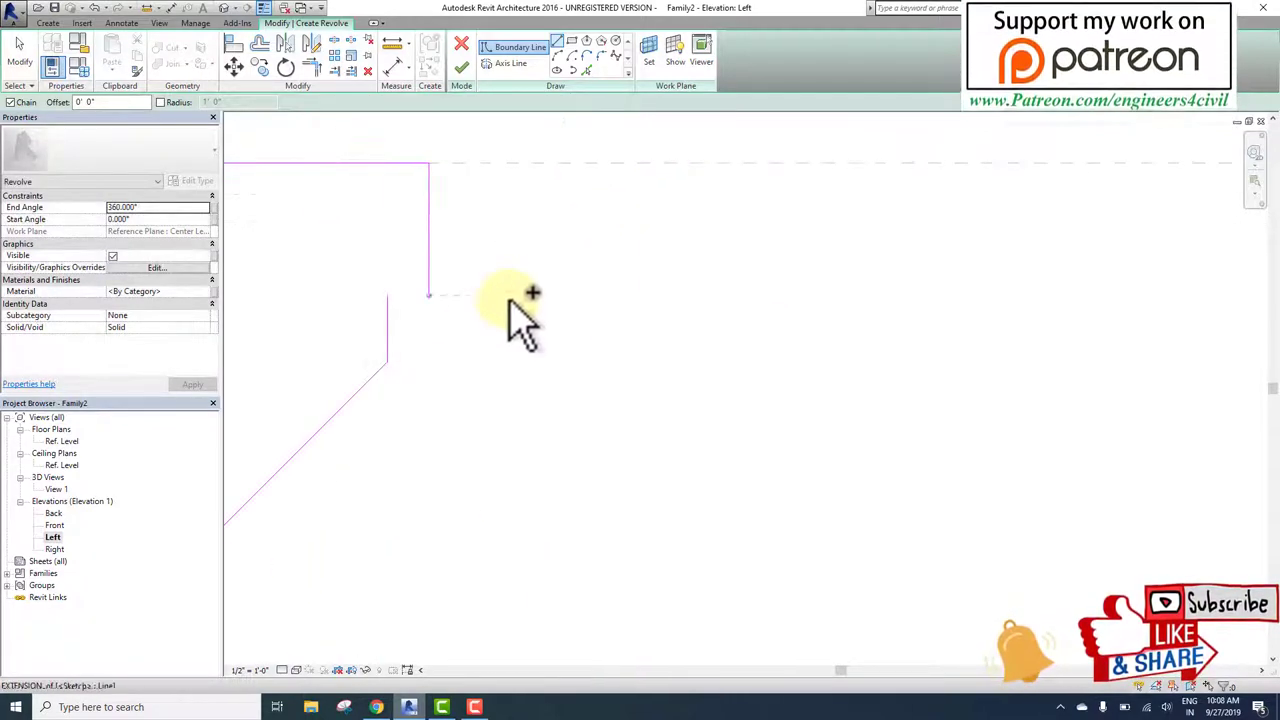
pyautogui.click(388, 296)
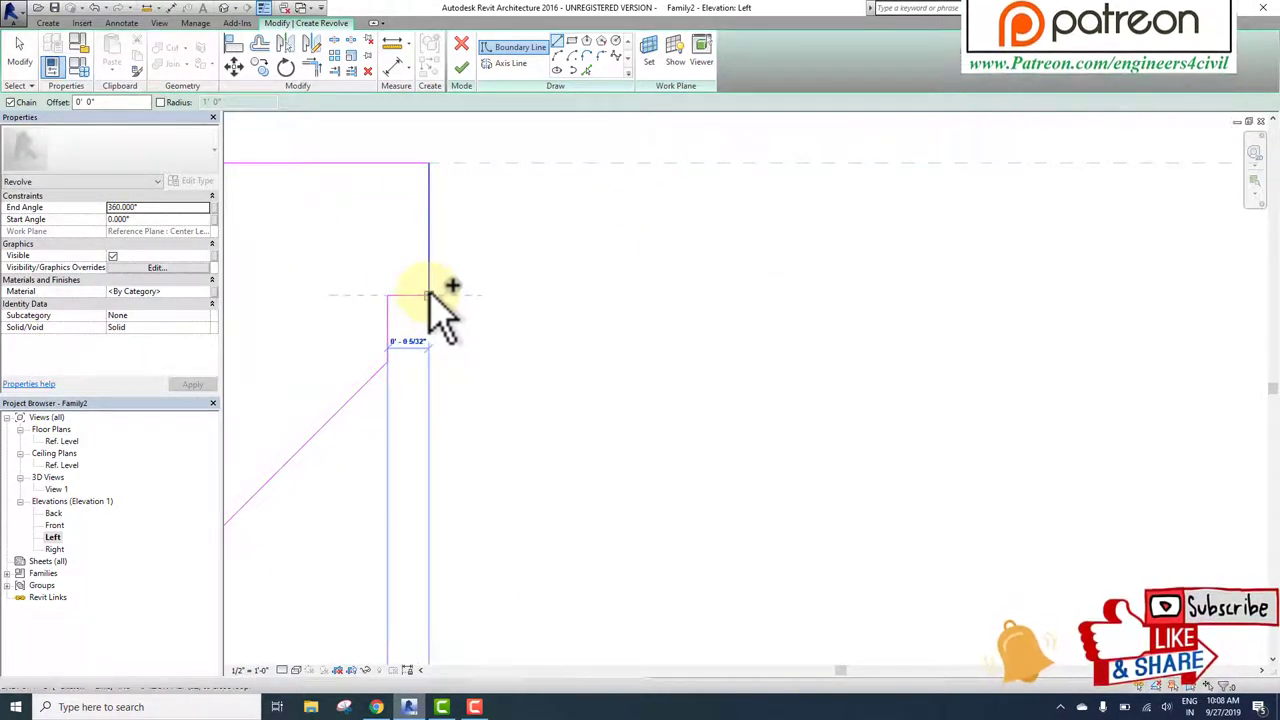
pyautogui.scroll(-3, 489, 326)
pyautogui.scroll(-2, 623, 380)
pyautogui.scroll(-1, 643, 449)
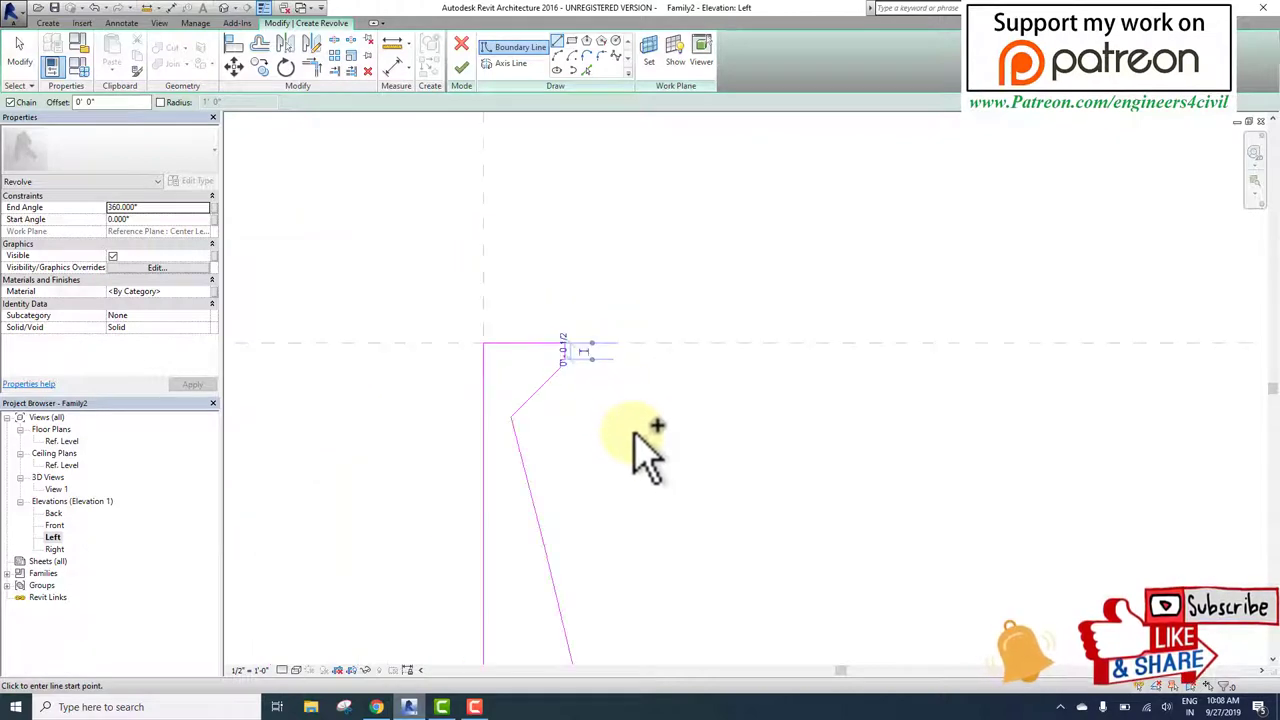
pyautogui.scroll(-1, 660, 490)
pyautogui.scroll(2, 680, 523)
pyautogui.scroll(-2, 650, 330)
pyautogui.scroll(-1, 674, 366)
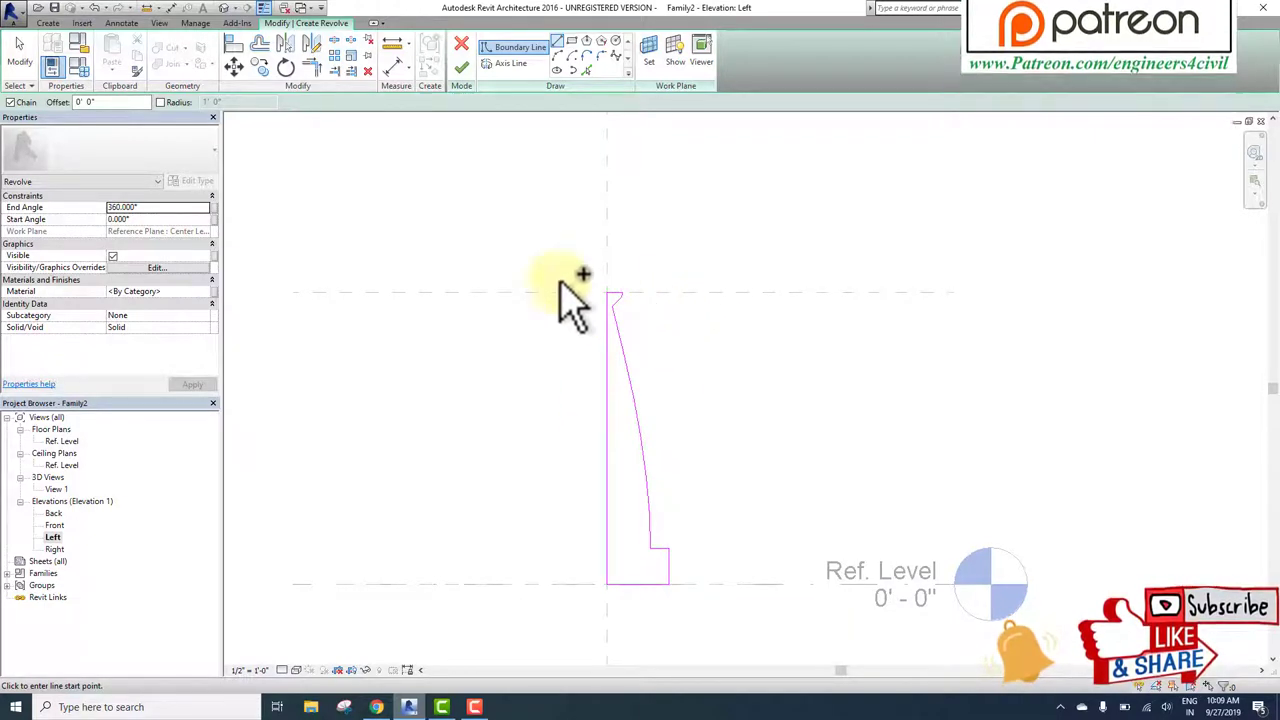
pyautogui.moveTo(410, 200); pyautogui.dragTo(433, 270)
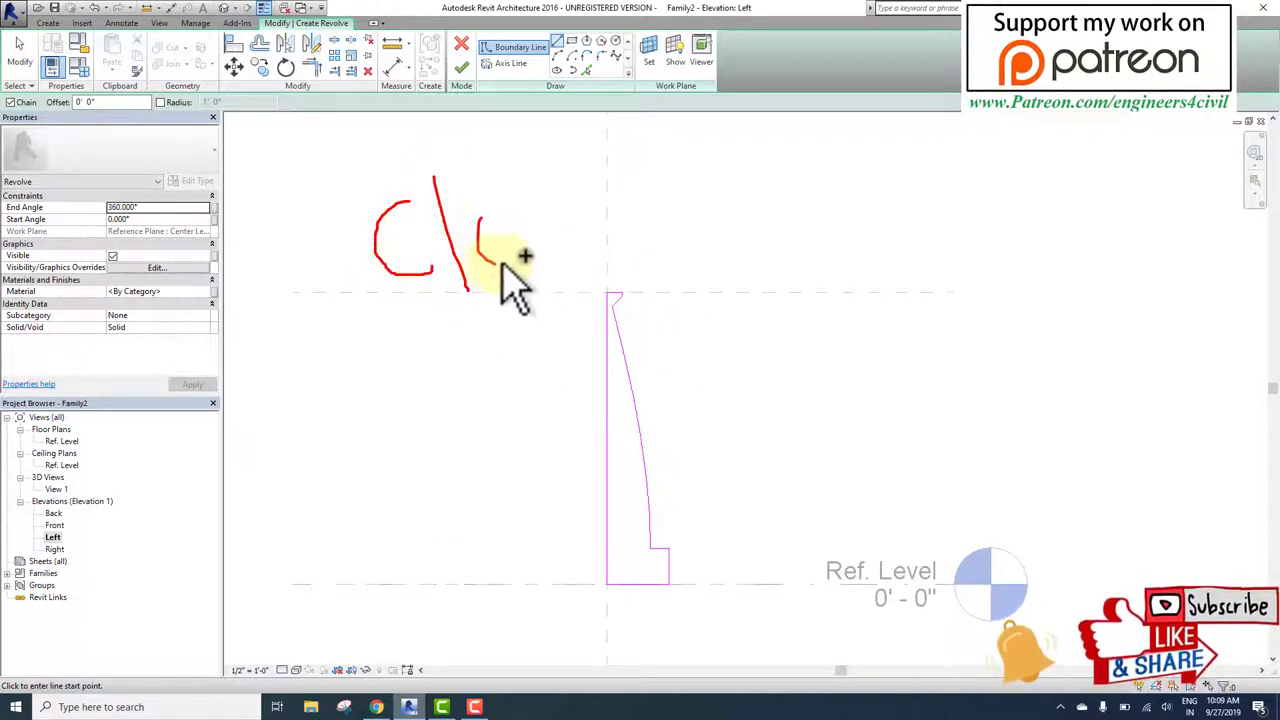
pyautogui.moveTo(540, 203); pyautogui.dragTo(524, 252)
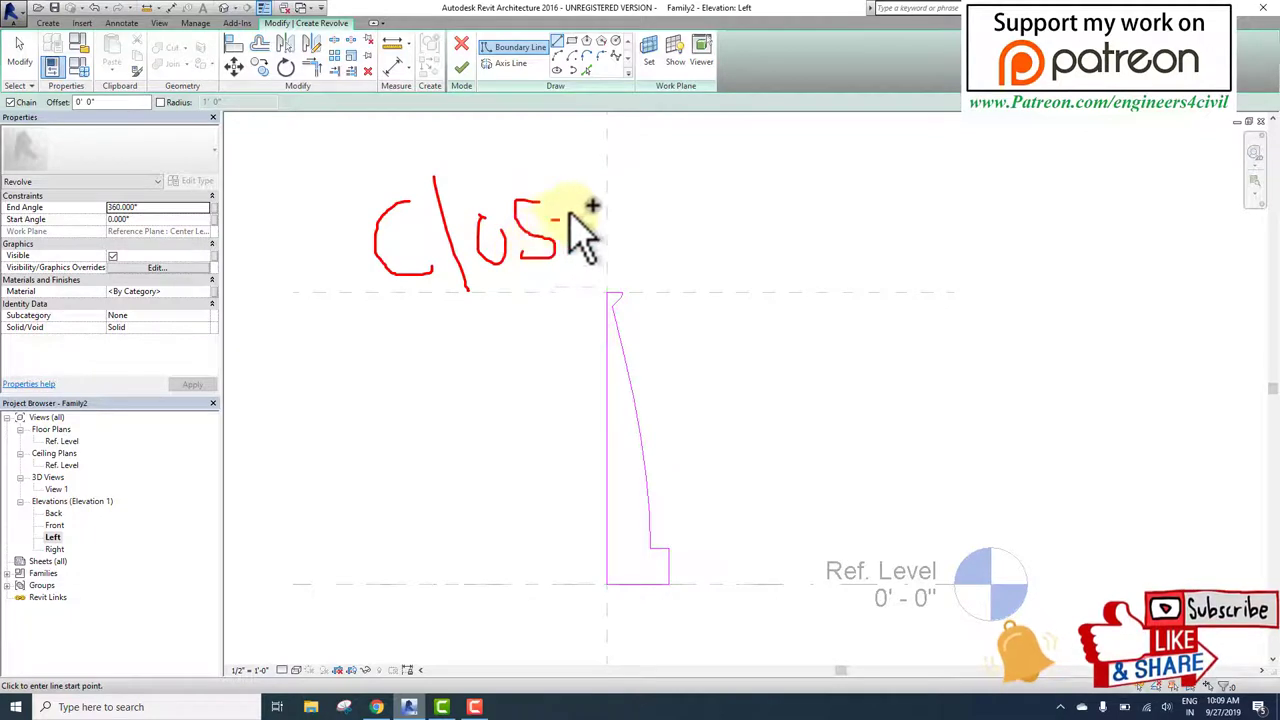
pyautogui.moveTo(622, 163); pyautogui.dragTo(657, 260)
pyautogui.moveTo(688, 195); pyautogui.dragTo(693, 225)
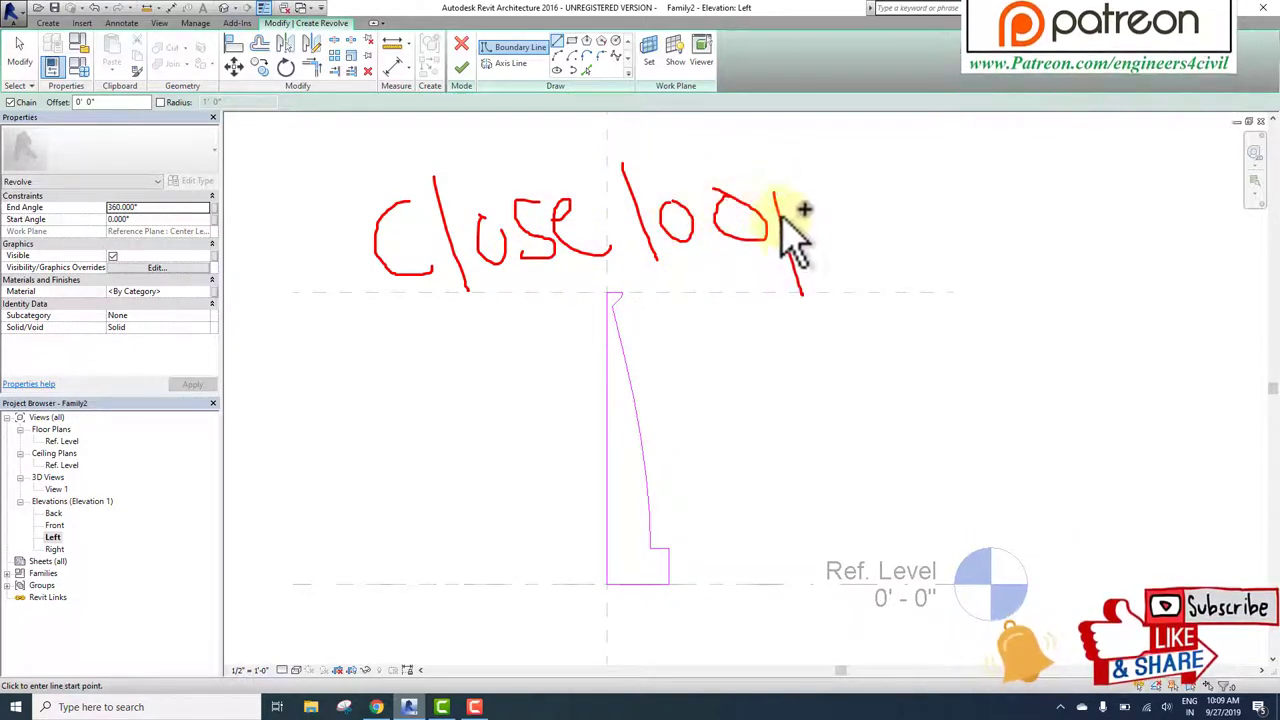
pyautogui.moveTo(780, 240); pyautogui.dragTo(785, 285)
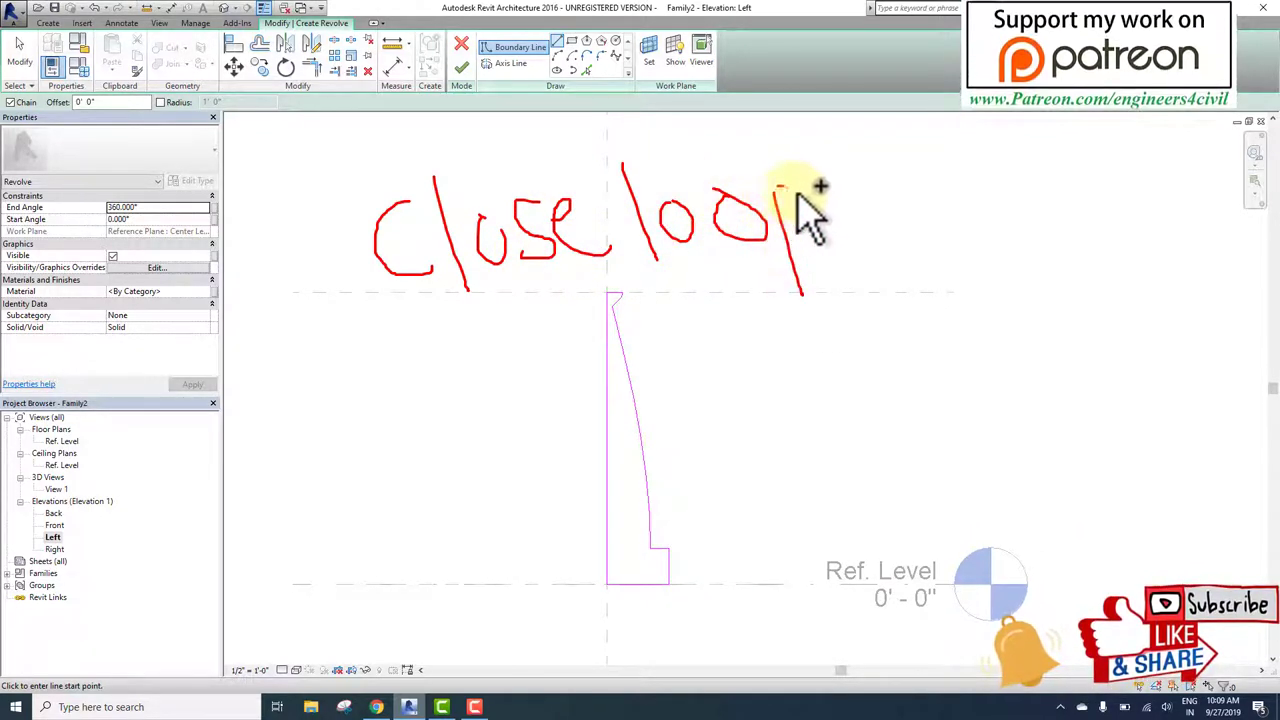
pyautogui.click(607, 583)
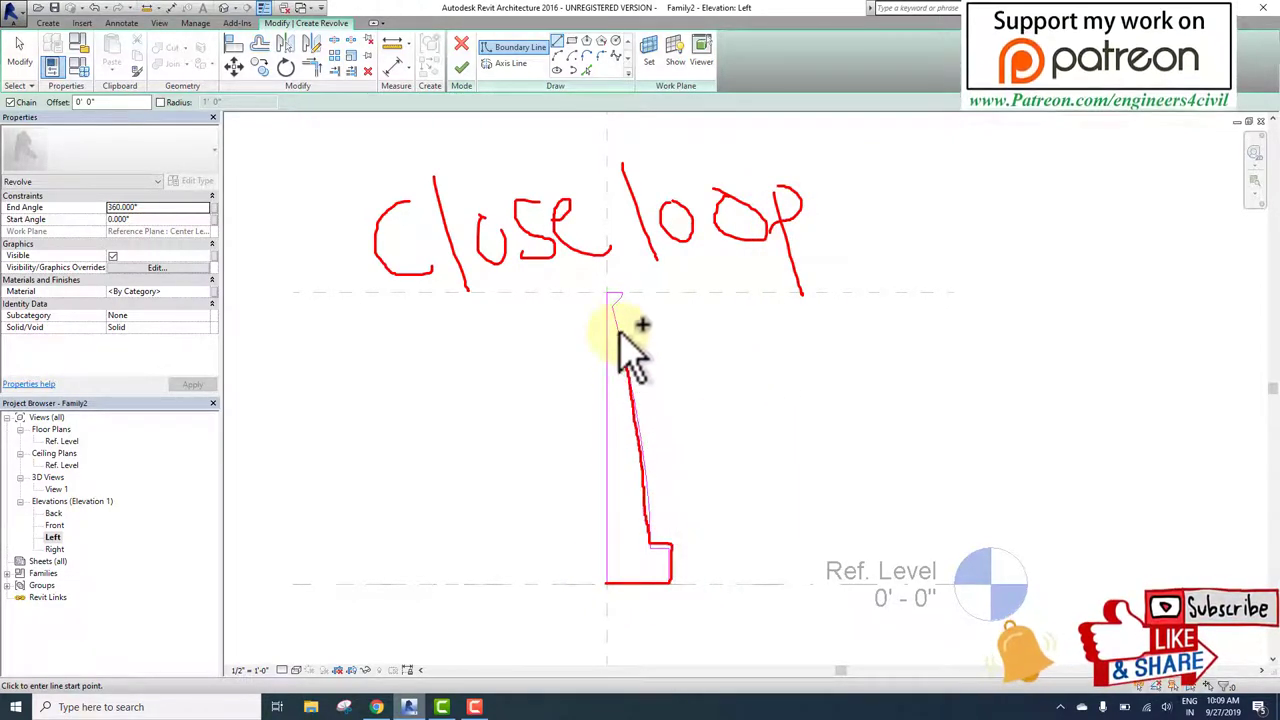
pyautogui.moveTo(615, 297); pyautogui.dragTo(602, 520)
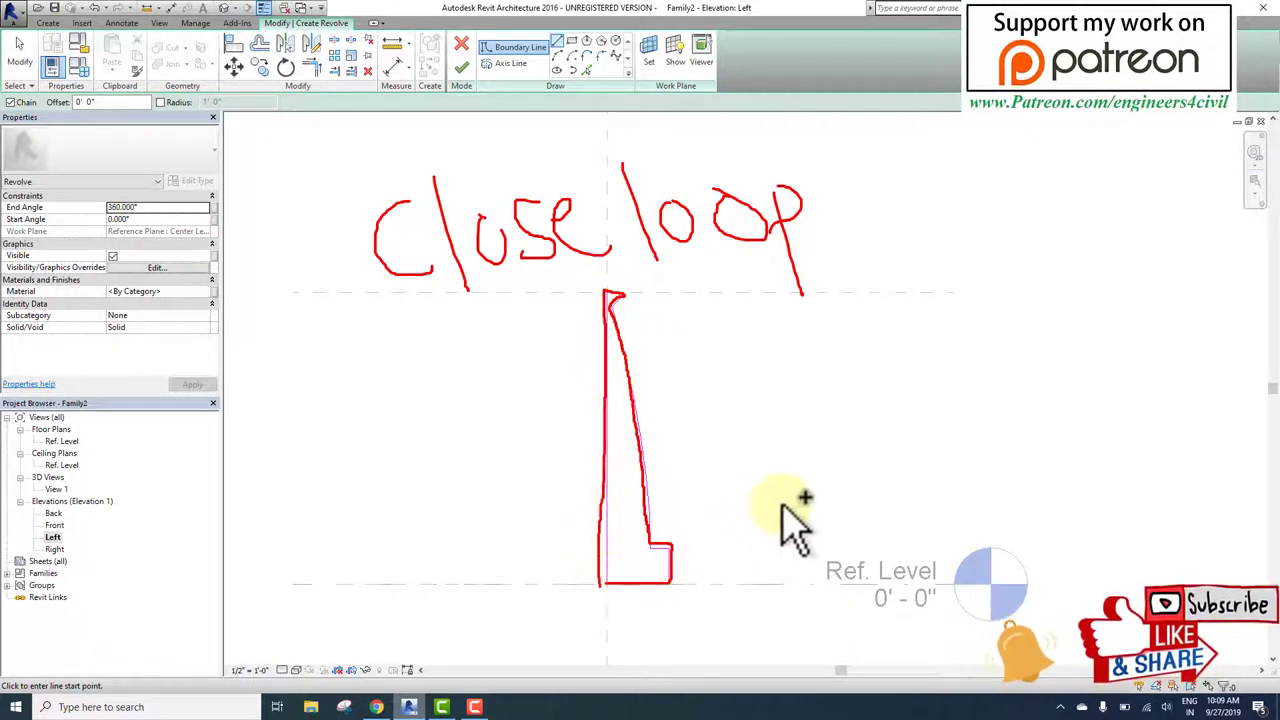
pyautogui.press('Escape')
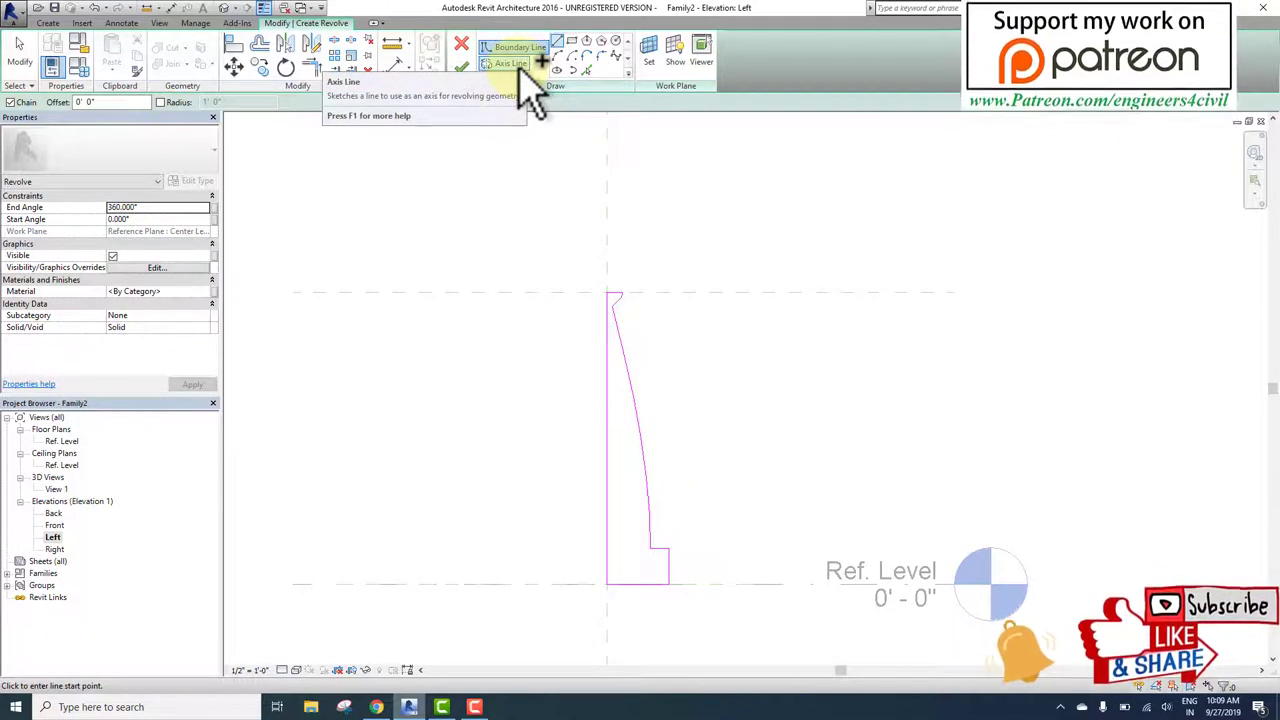
# Step: Draw the revolve axis along the centre edge and finish the 360° revolve
pyautogui.click(510, 63)
pyautogui.click(607, 291)
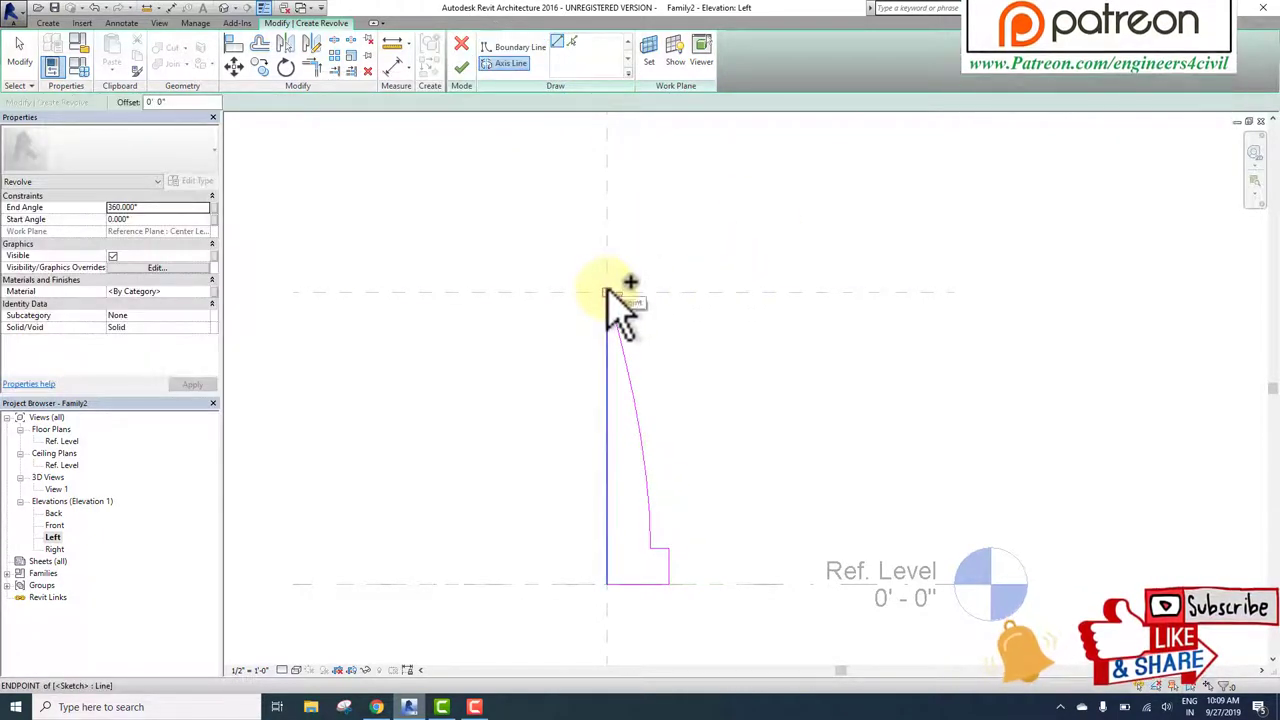
pyautogui.click(607, 583)
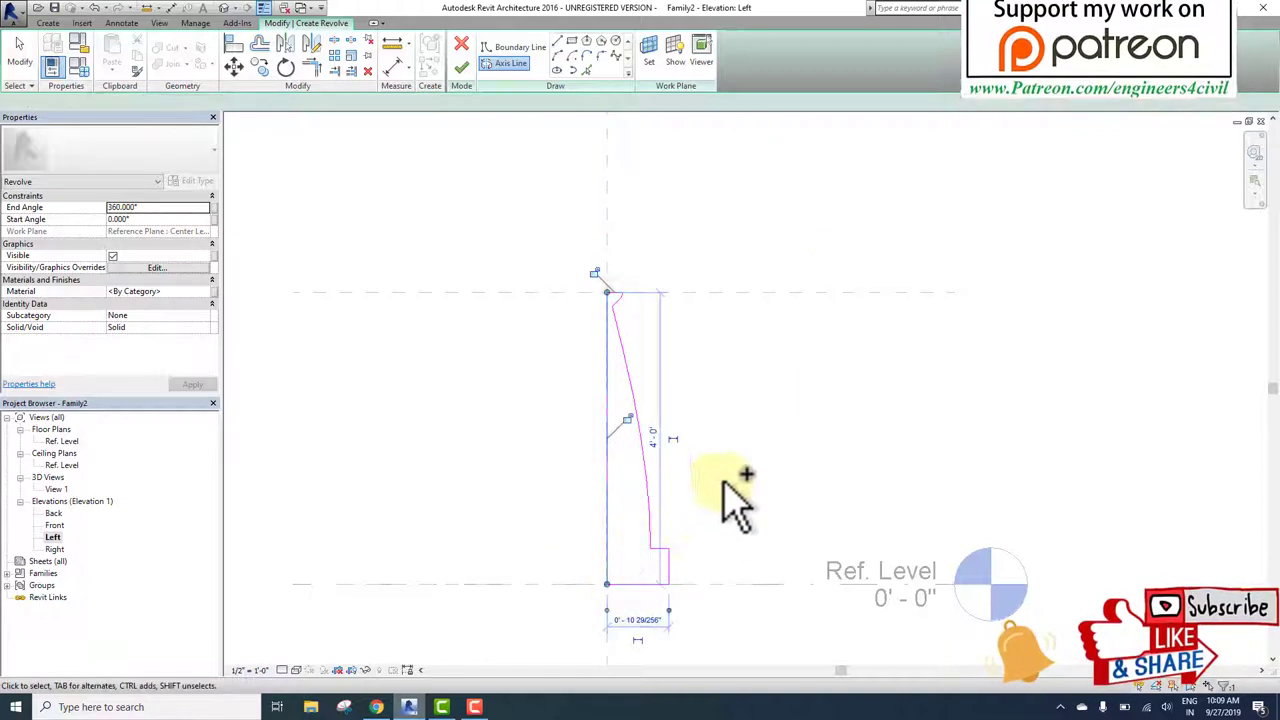
pyautogui.click(468, 70)
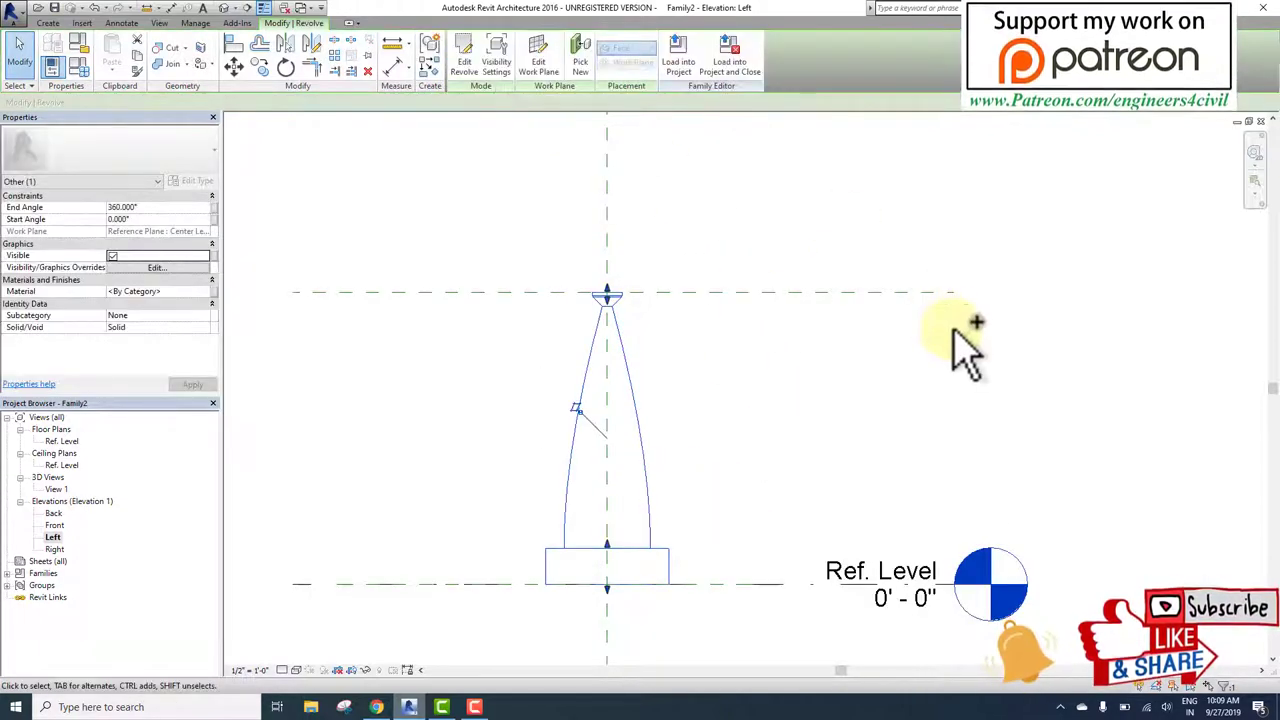
# Step: Orbit the 3D view, switch to Shaded style, and select the finial
pyautogui.click(910, 378)
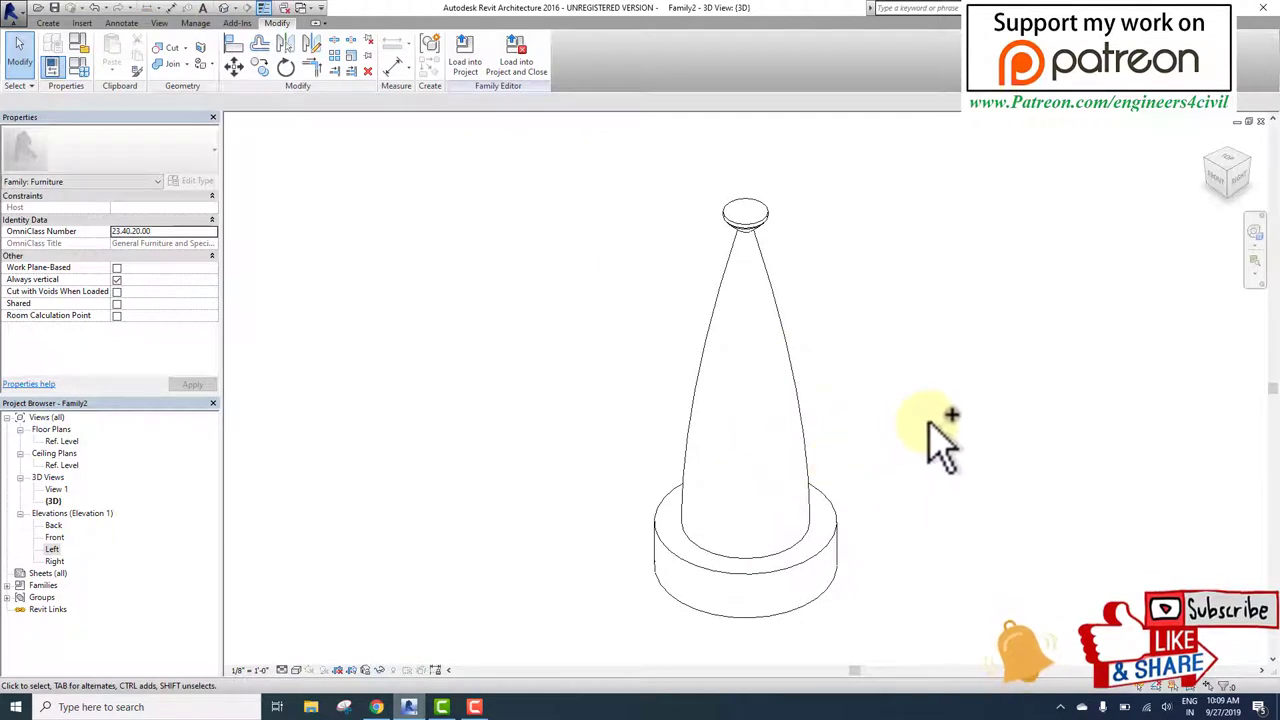
pyautogui.keyDown('shift'); pyautogui.moveTo(858, 510); pyautogui.dragTo(930, 435, button='middle'); pyautogui.keyUp('shift')
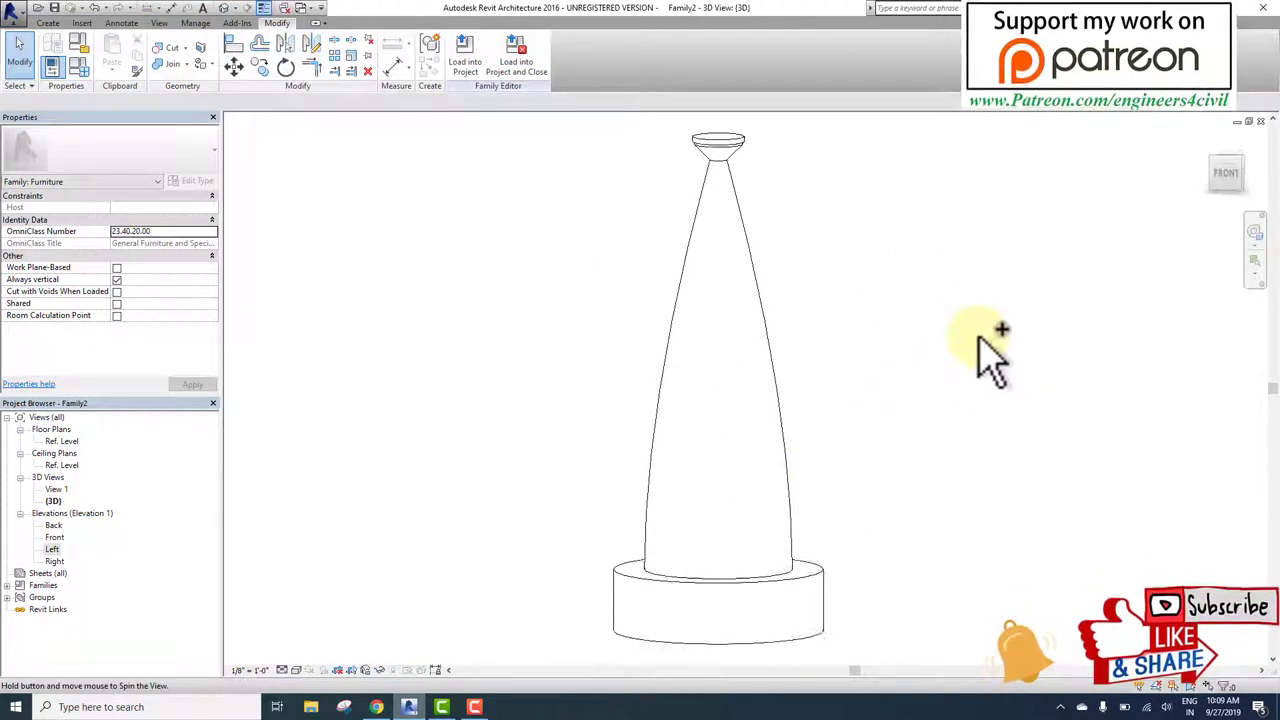
pyautogui.click(296, 670)
pyautogui.click(332, 644)
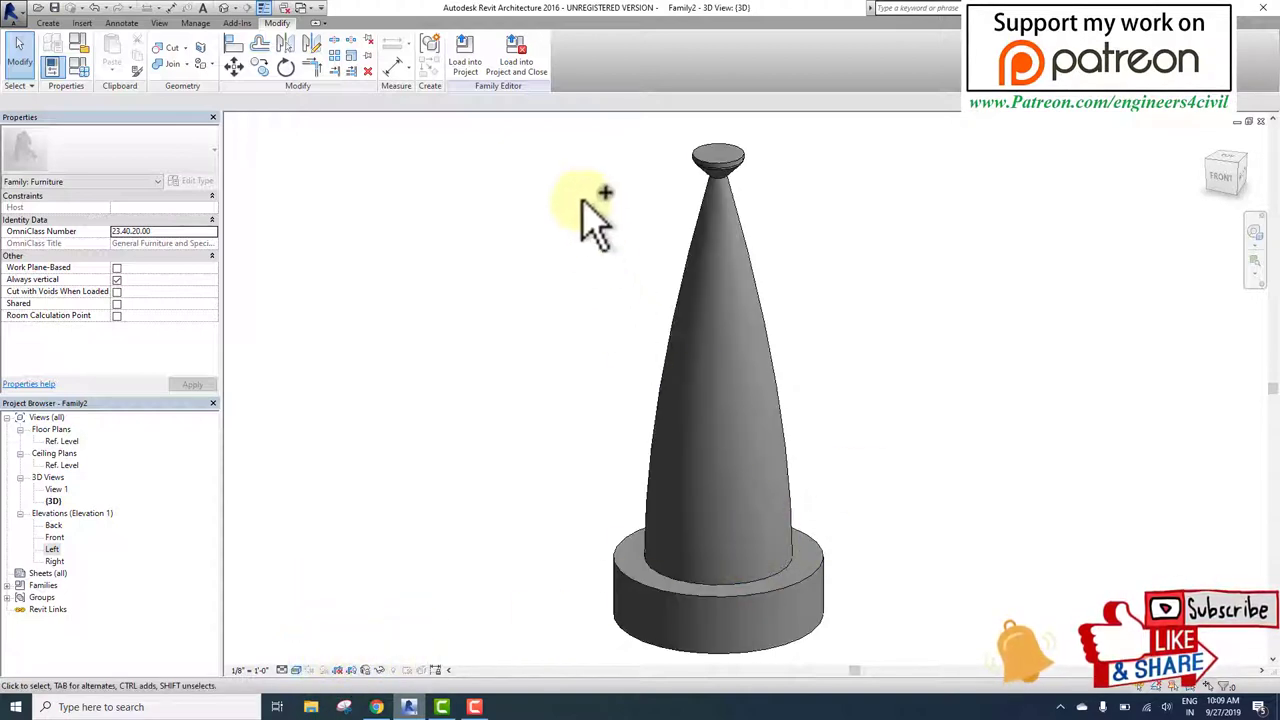
pyautogui.moveTo(513, 137)
pyautogui.mouseDown()
pyautogui.moveTo(843, 557)
pyautogui.moveTo(960, 678)
pyautogui.moveTo(1012, 688)
pyautogui.mouseUp()
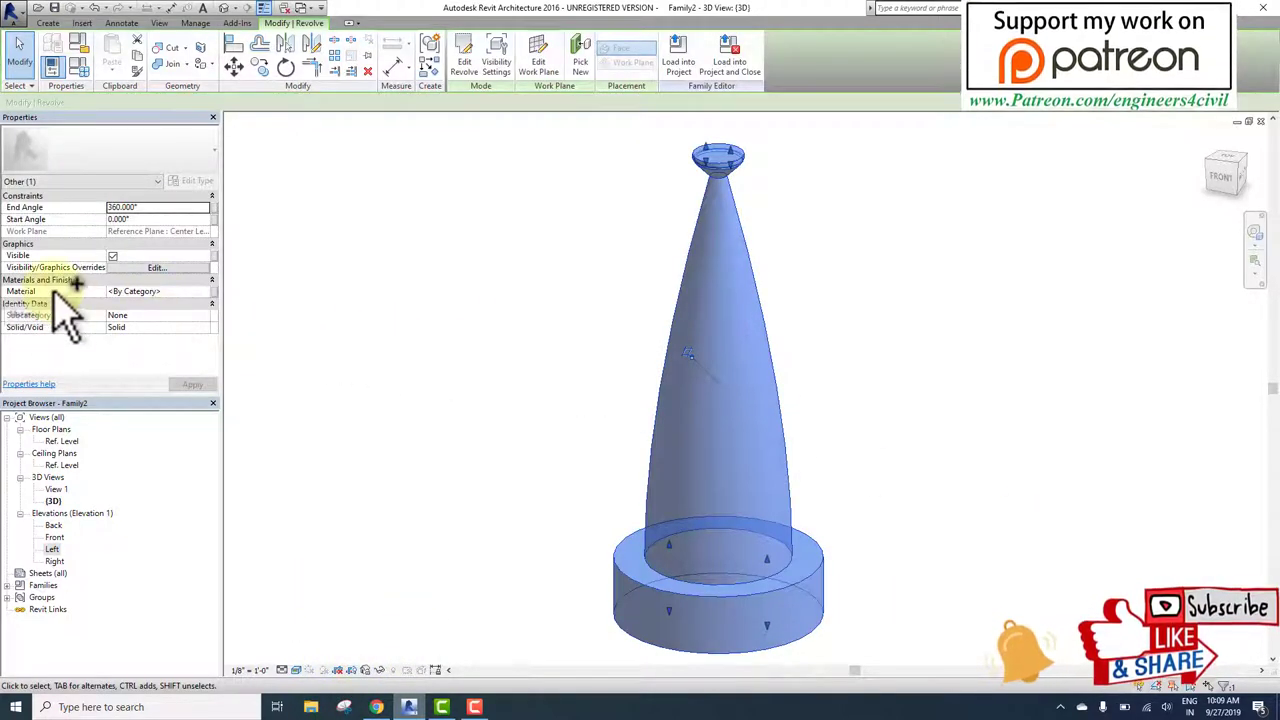
# Step: Give the finial's material the Coarse Polished - White stone appearance from the Asset Browser
pyautogui.click(172, 291)
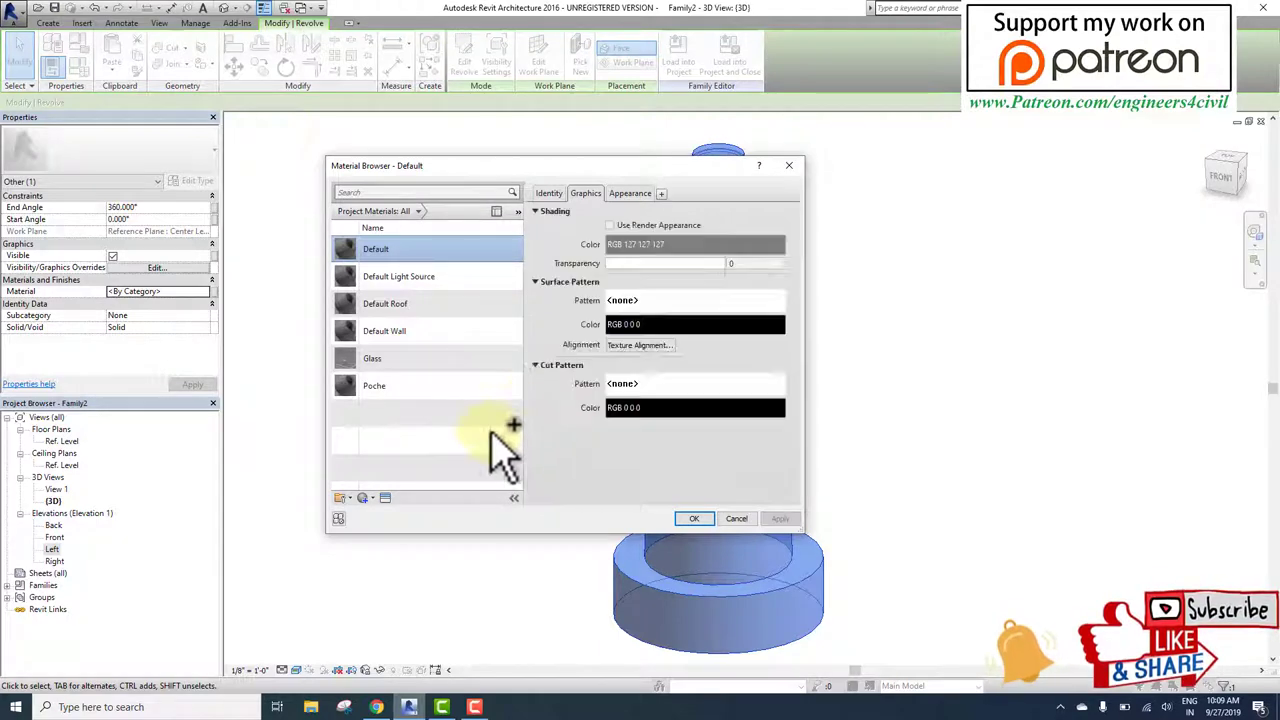
pyautogui.click(388, 498)
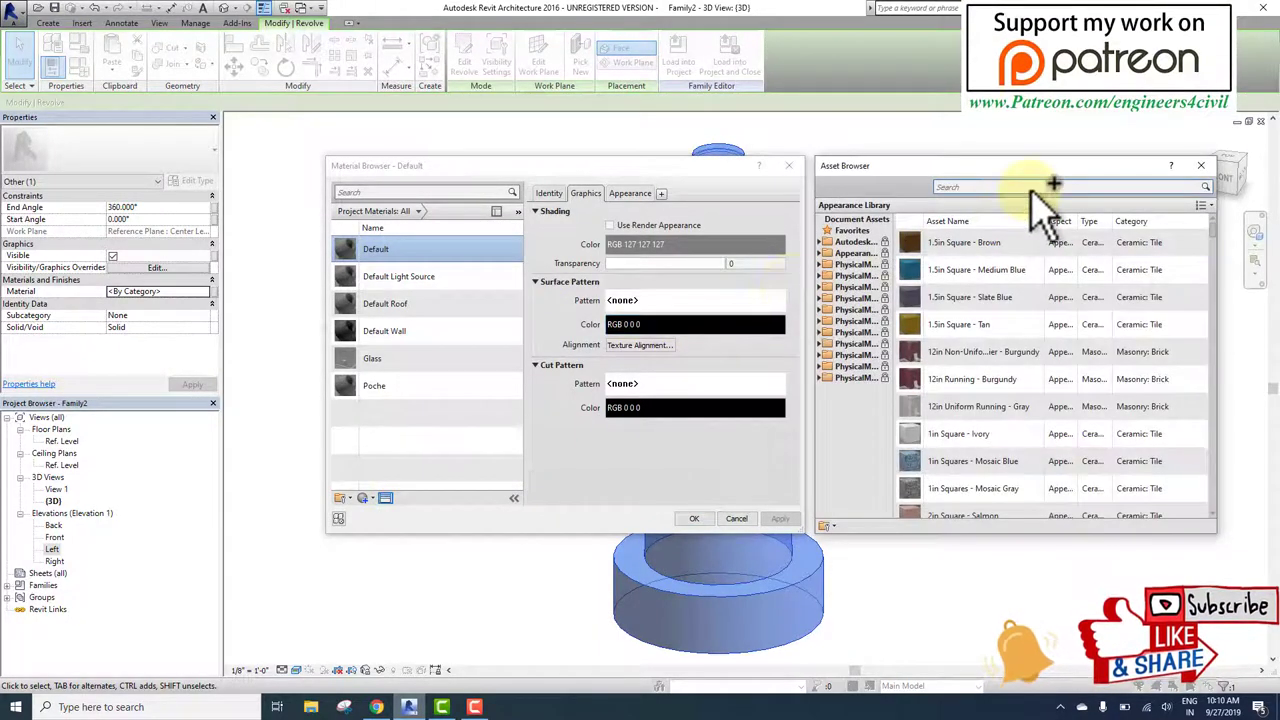
pyautogui.write('stone')
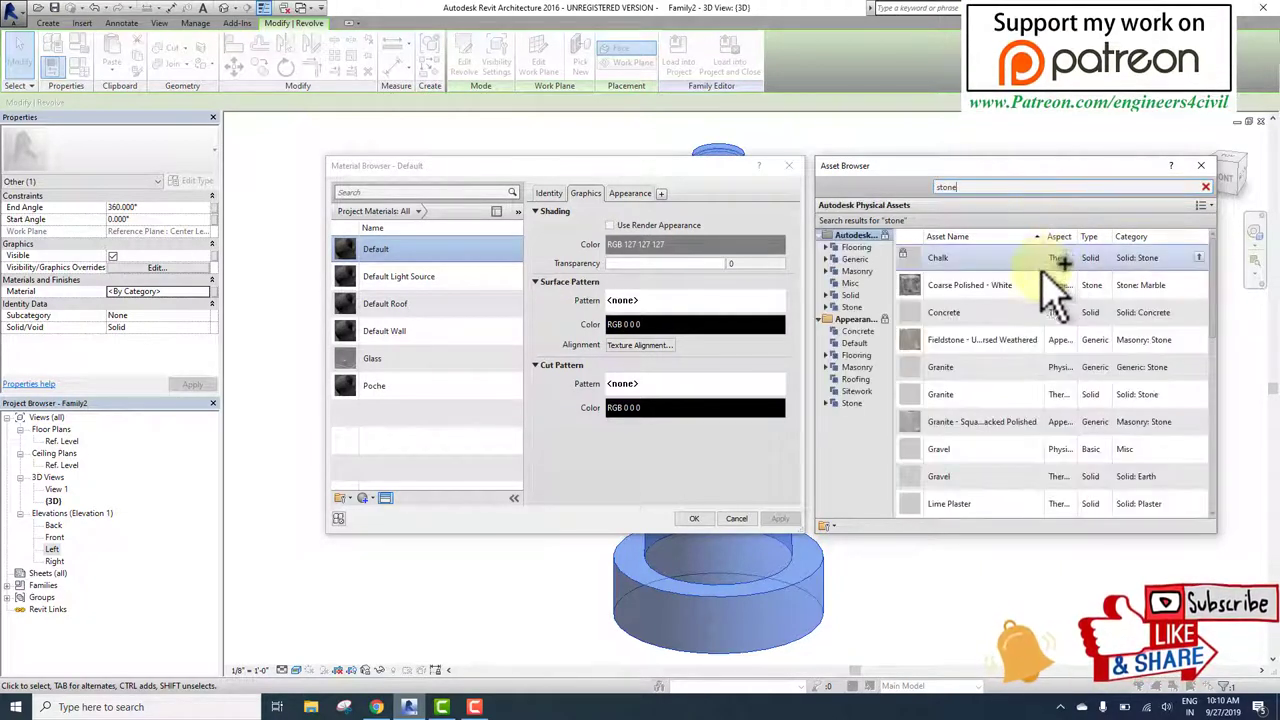
pyautogui.doubleClick(940, 285)
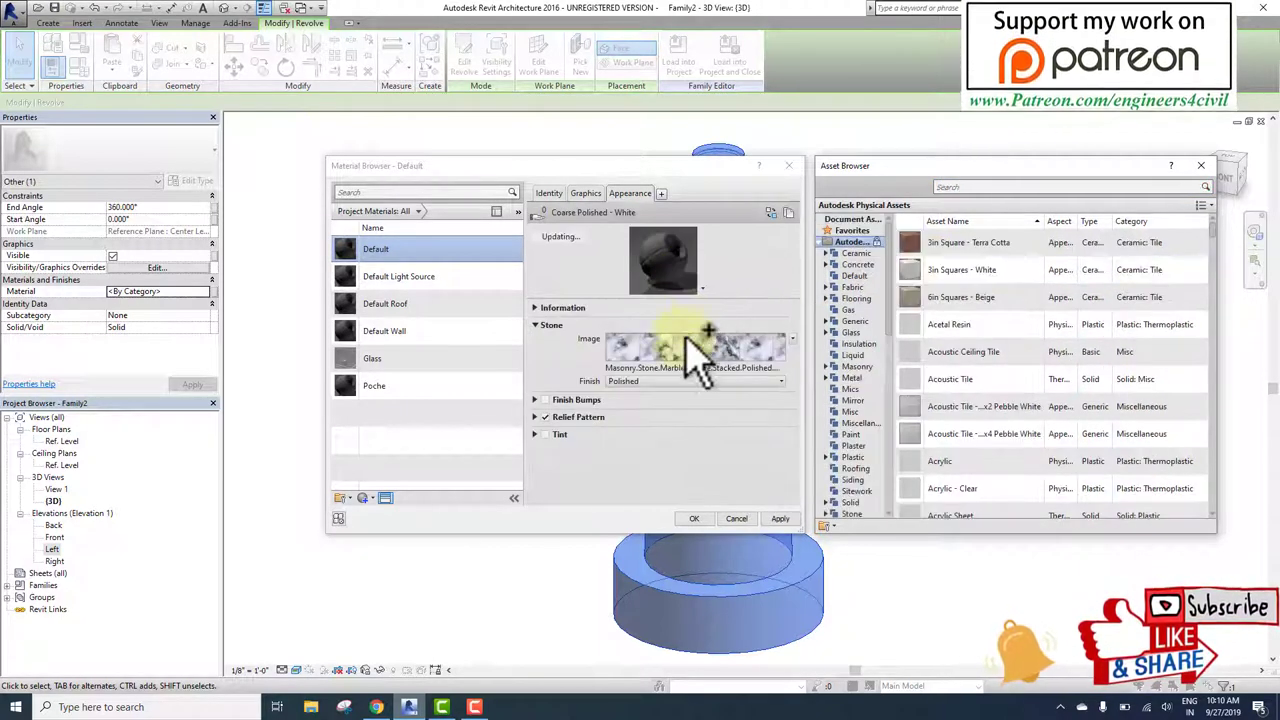
pyautogui.click(694, 518)
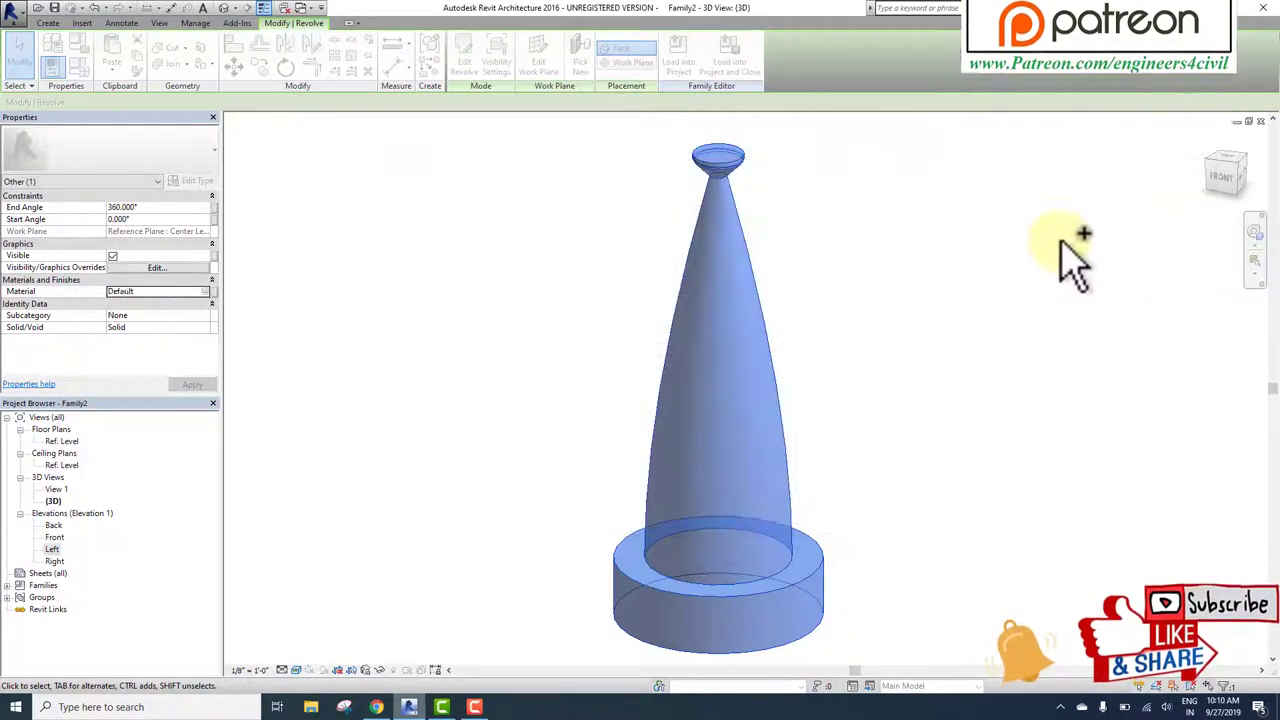
# Step: Deselect and orbit around the marble finial, then launch the Snipping Tool
pyautogui.click(858, 428)
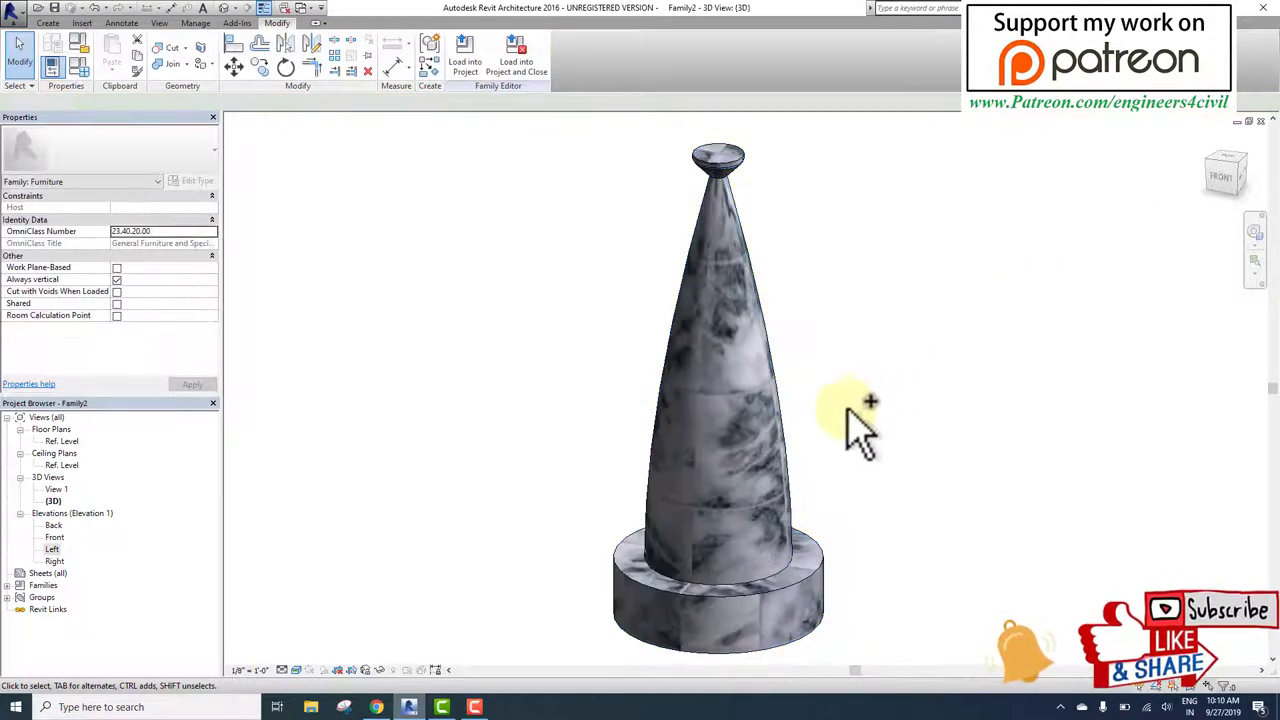
pyautogui.keyDown('shift'); pyautogui.moveTo(851, 466); pyautogui.dragTo(680, 262, button='middle'); pyautogui.keyUp('shift')
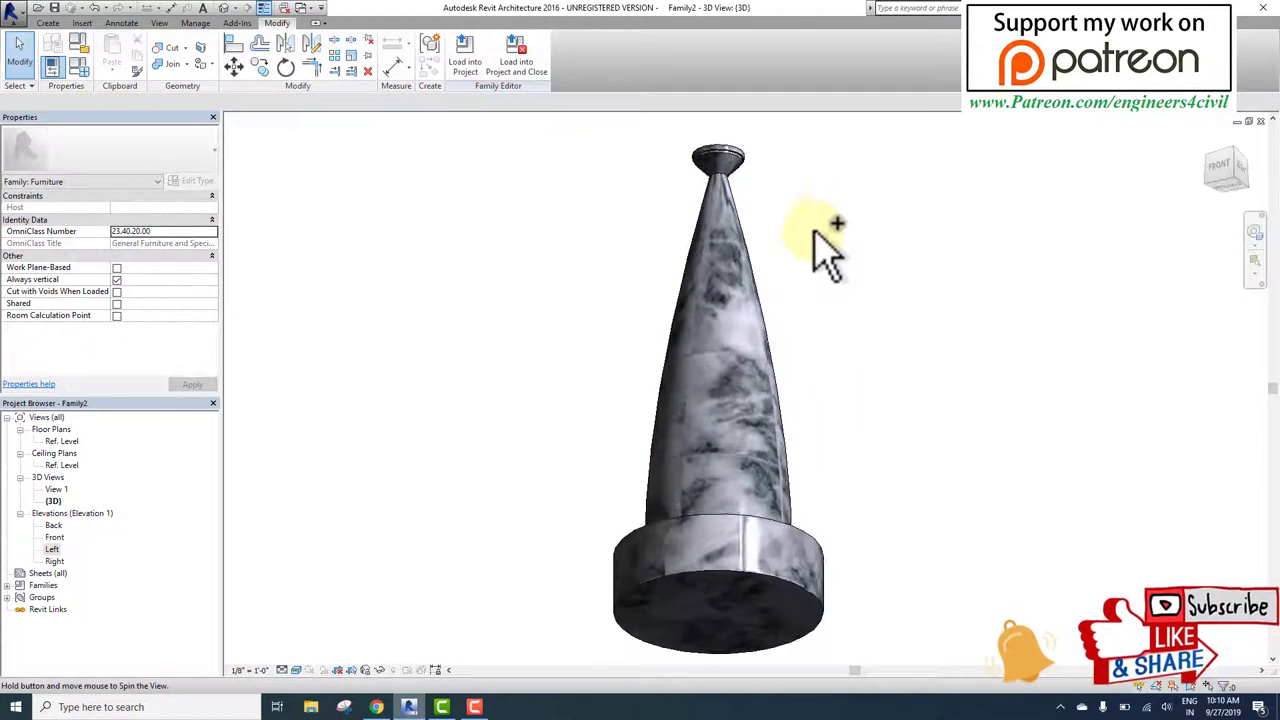
pyautogui.moveTo(859, 308)
pyautogui.keyDown('shift'); pyautogui.mouseDown(button='middle')
pyautogui.moveTo(772, 386)
pyautogui.moveTo(743, 491)
pyautogui.moveTo(849, 337)
pyautogui.moveTo(754, 284)
pyautogui.moveTo(780, 366)
pyautogui.moveTo(894, 366)
pyautogui.moveTo(1106, 414)
pyautogui.moveTo(817, 445)
pyautogui.moveTo(489, 452)
pyautogui.mouseUp(button='middle'); pyautogui.keyUp('shift')
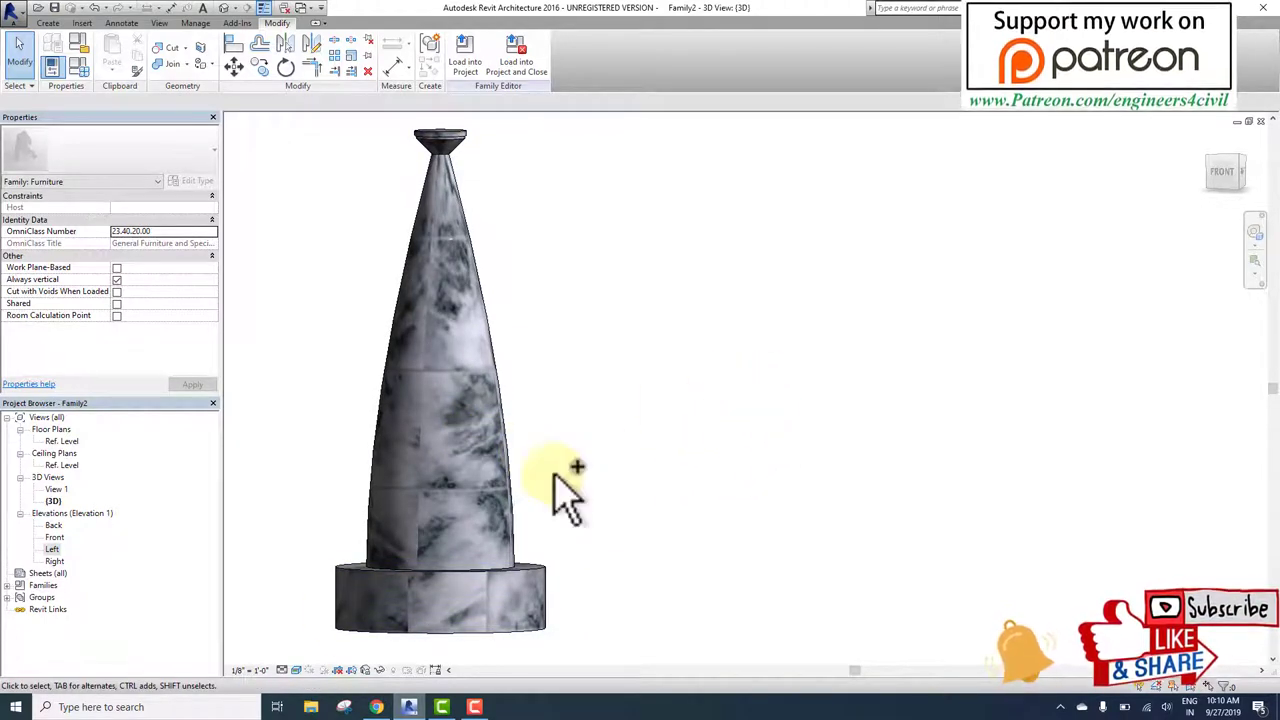
pyautogui.click(343, 703)
# Step: Snip the region around the finial, then minimize Snipping Tool and recentre the model
pyautogui.click(567, 215)
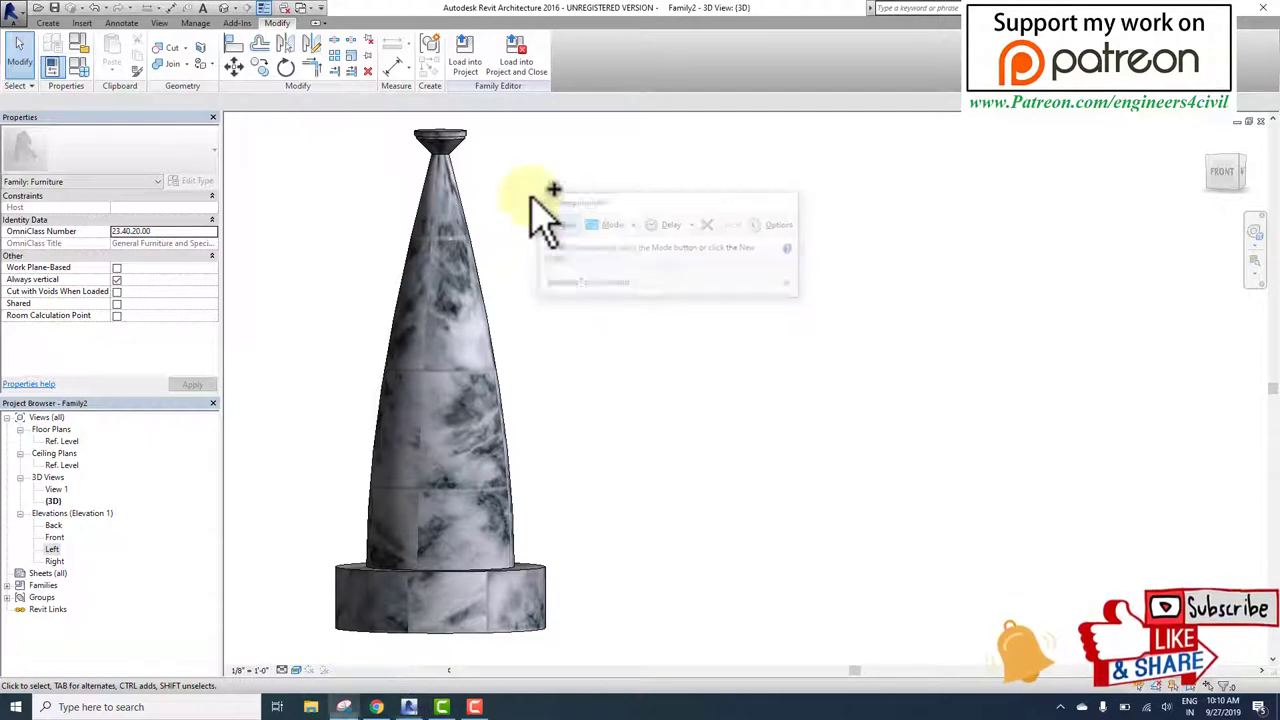
pyautogui.moveTo(357, 116)
pyautogui.mouseDown()
pyautogui.moveTo(486, 400)
pyautogui.moveTo(563, 648)
pyautogui.mouseUp()
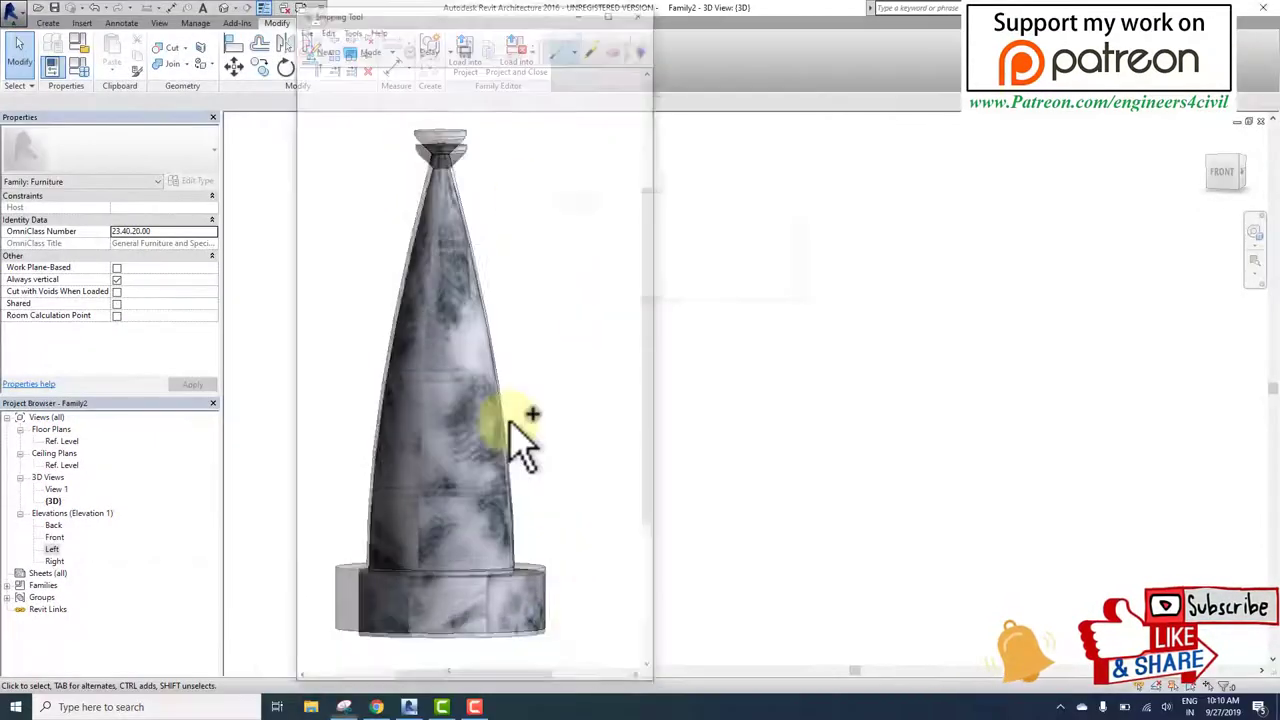
pyautogui.click(320, 47)
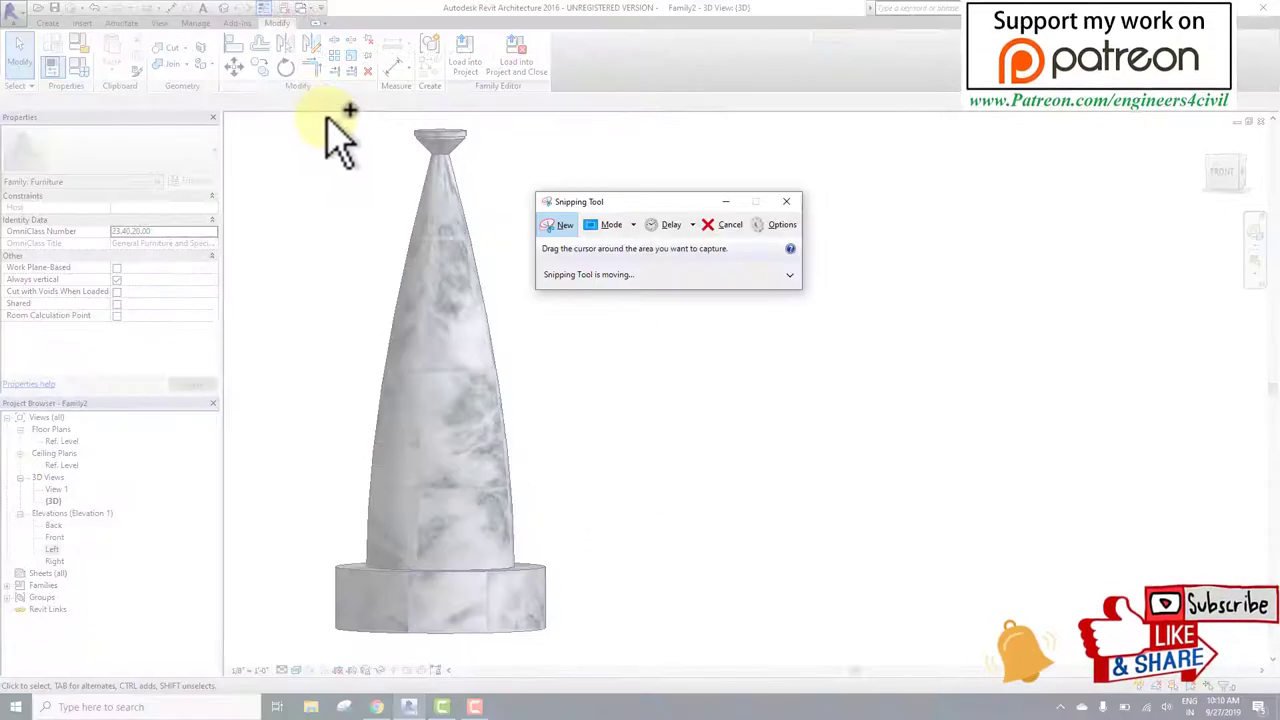
pyautogui.moveTo(325, 117)
pyautogui.mouseDown()
pyautogui.moveTo(648, 650)
pyautogui.moveTo(640, 637)
pyautogui.mouseUp()
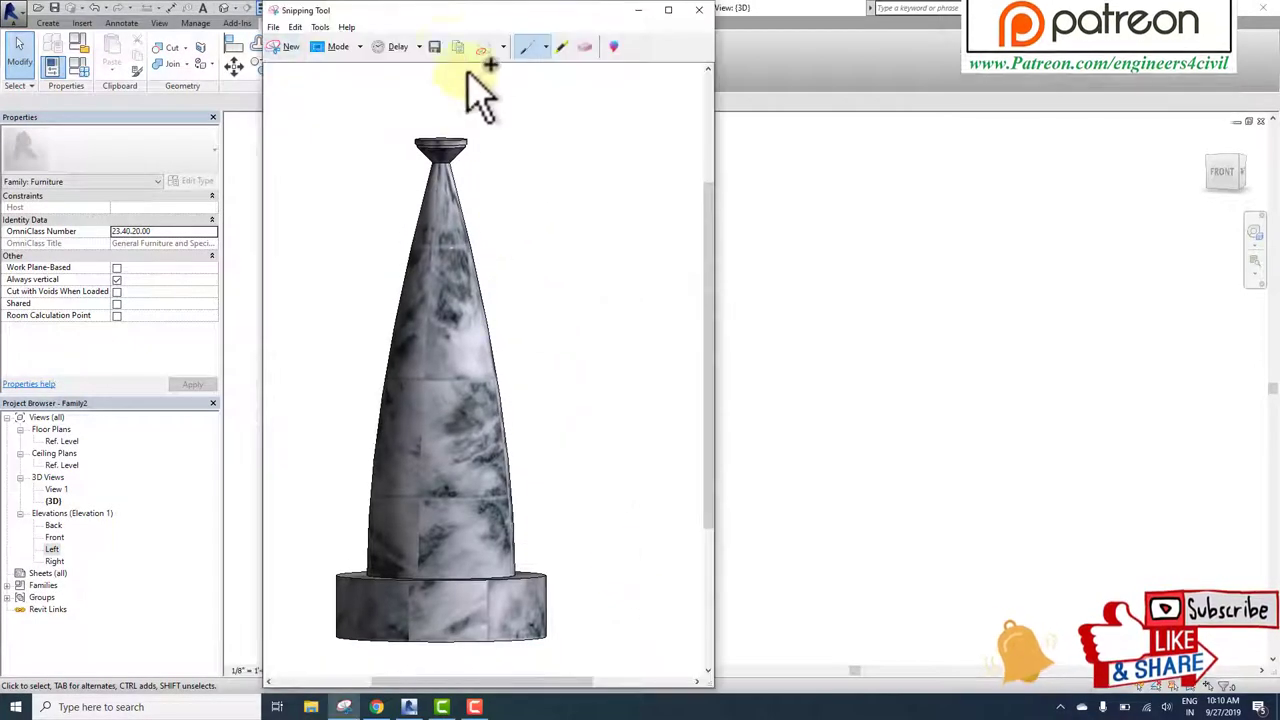
pyautogui.click(642, 12)
pyautogui.moveTo(651, 320); pyautogui.dragTo(733, 300, button='middle')
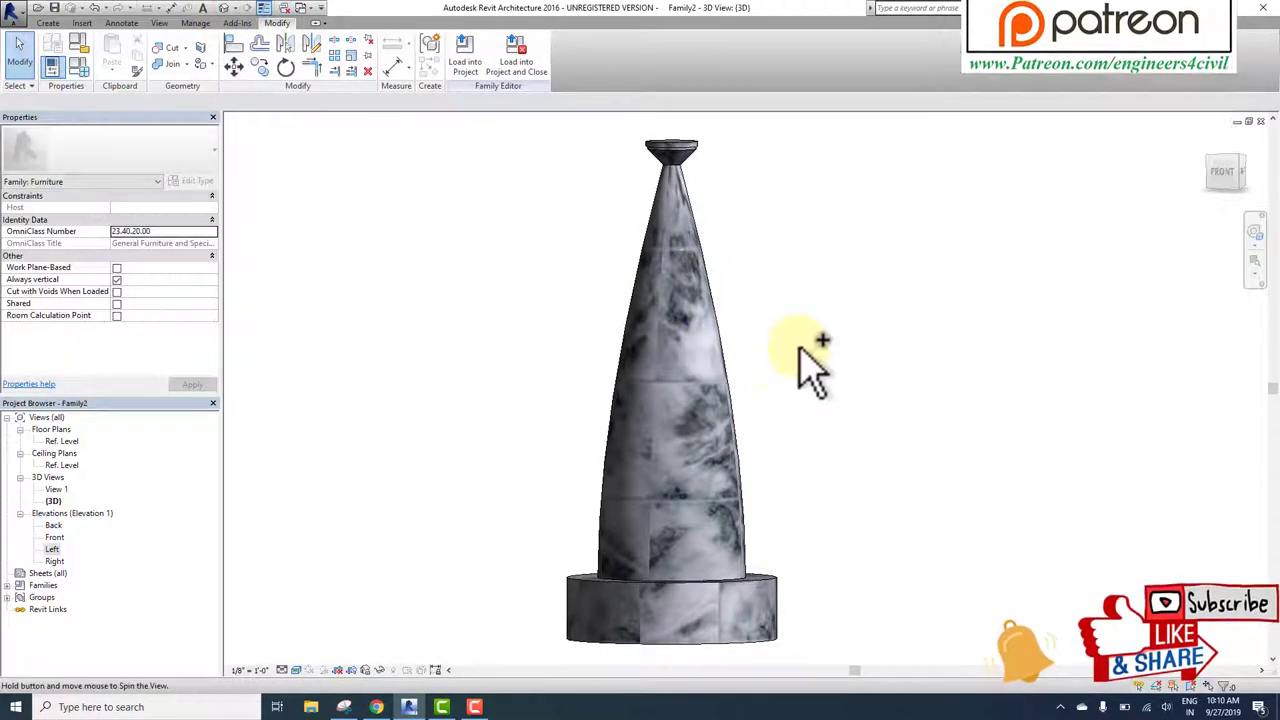
# Step: Select the finial and swap its appearance to Squares - Gray-Brown granite via a 'stone' search
pyautogui.moveTo(803, 360)
pyautogui.keyDown('shift'); pyautogui.mouseDown(button='middle')
pyautogui.moveTo(1040, 430)
pyautogui.moveTo(971, 371)
pyautogui.mouseUp(button='middle'); pyautogui.keyUp('shift')
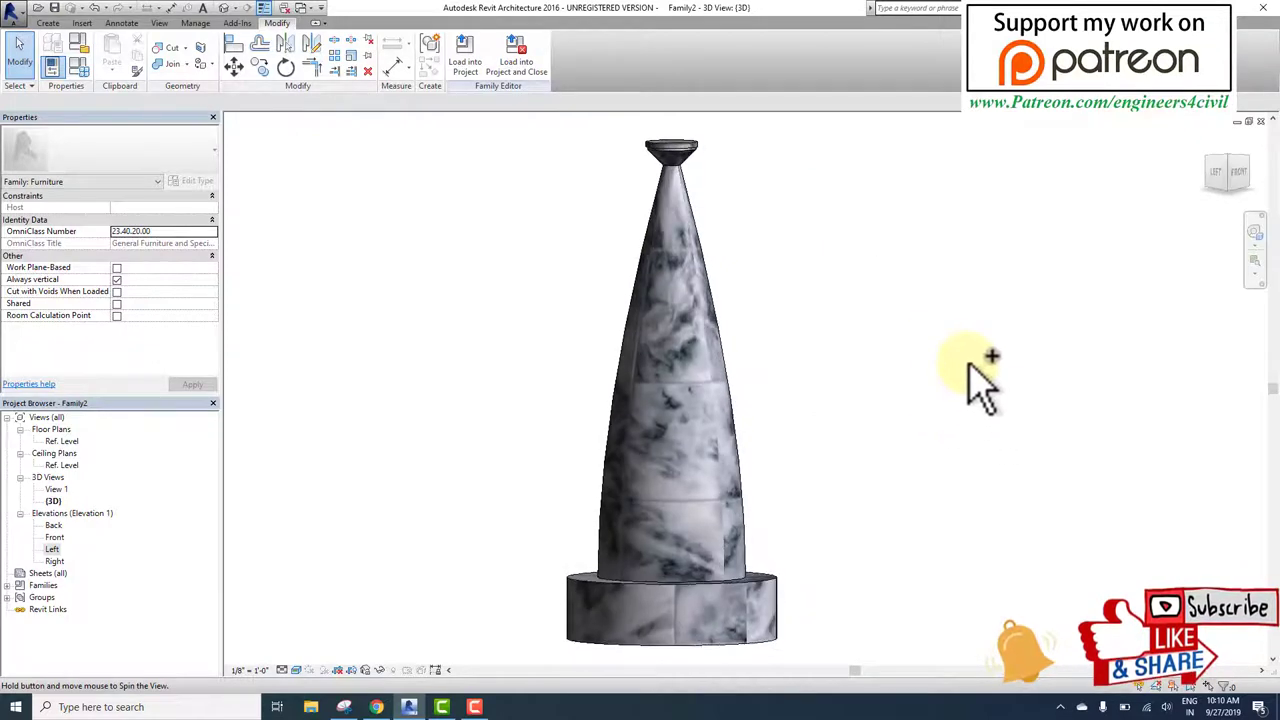
pyautogui.moveTo(493, 128); pyautogui.dragTo(1011, 650)
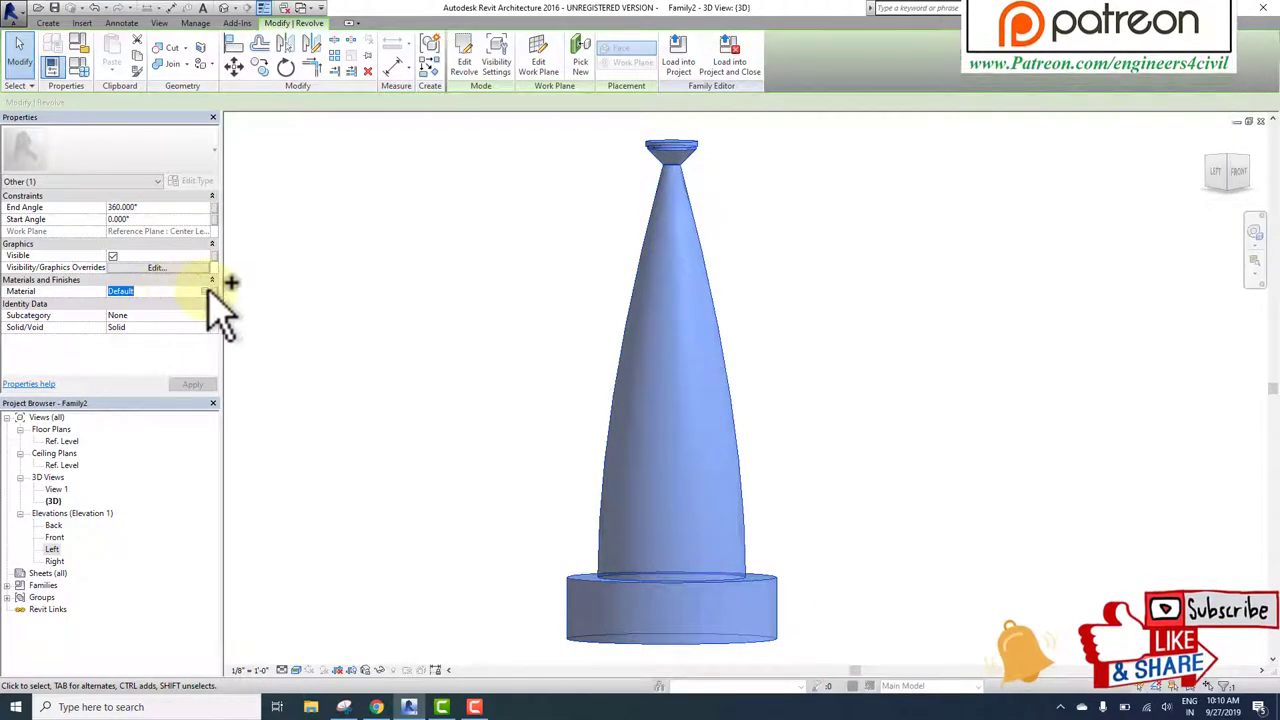
pyautogui.click(207, 291)
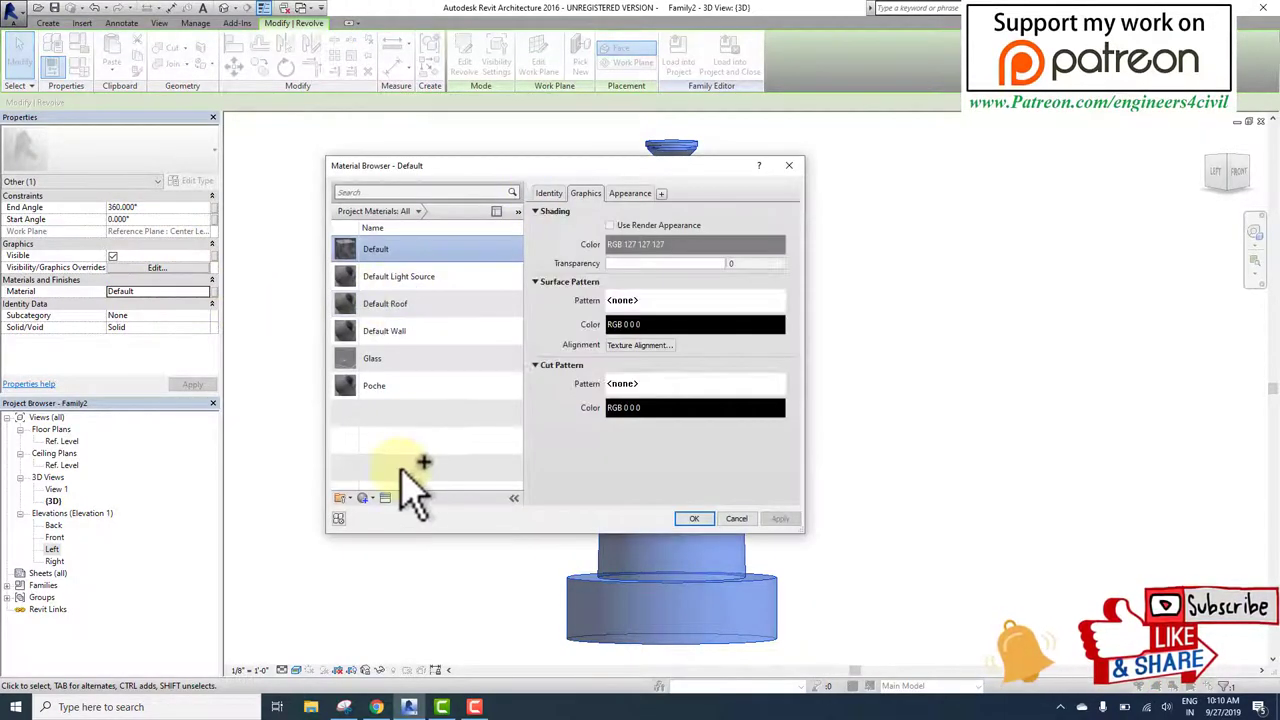
pyautogui.click(386, 498)
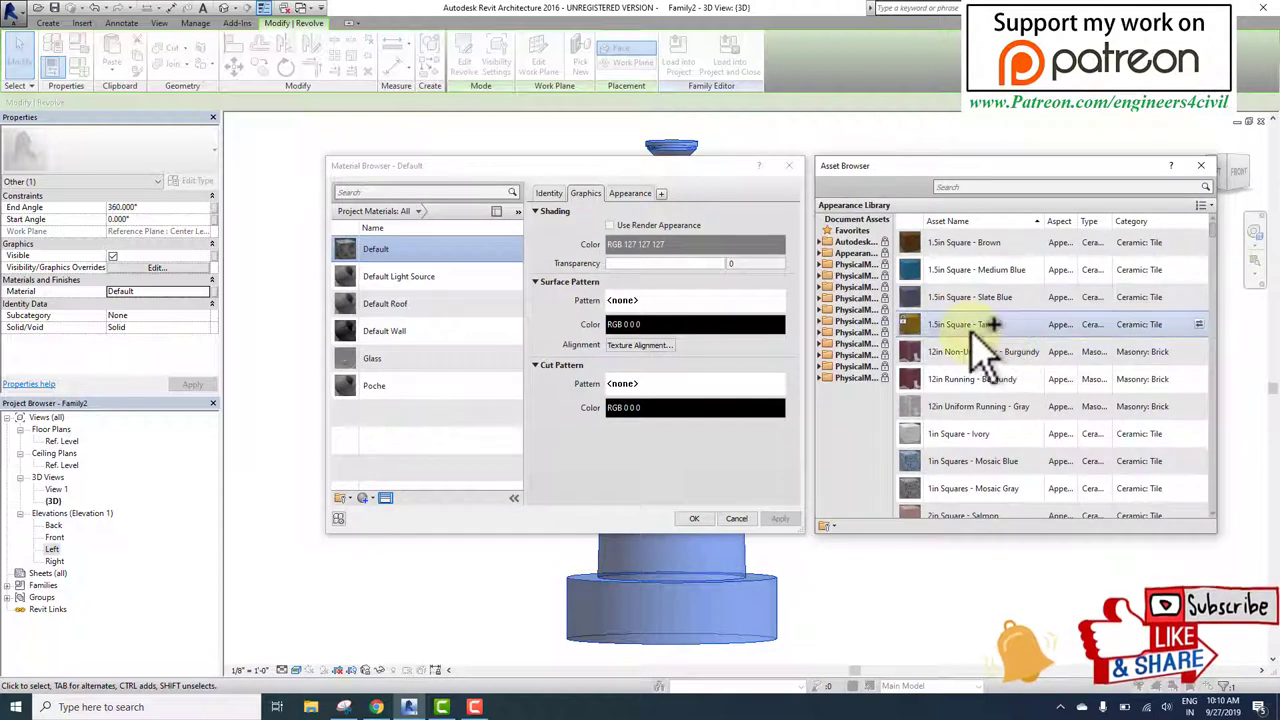
pyautogui.click(985, 187)
pyautogui.write('s')
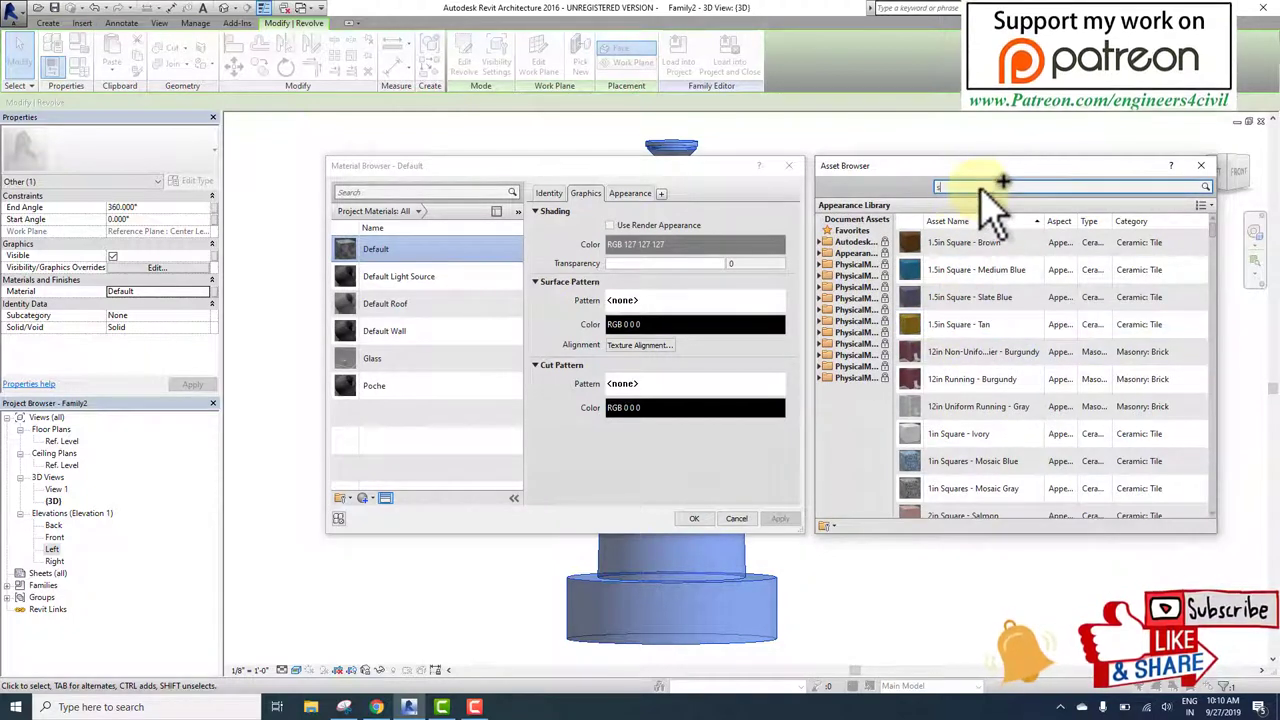
pyautogui.write('tone')
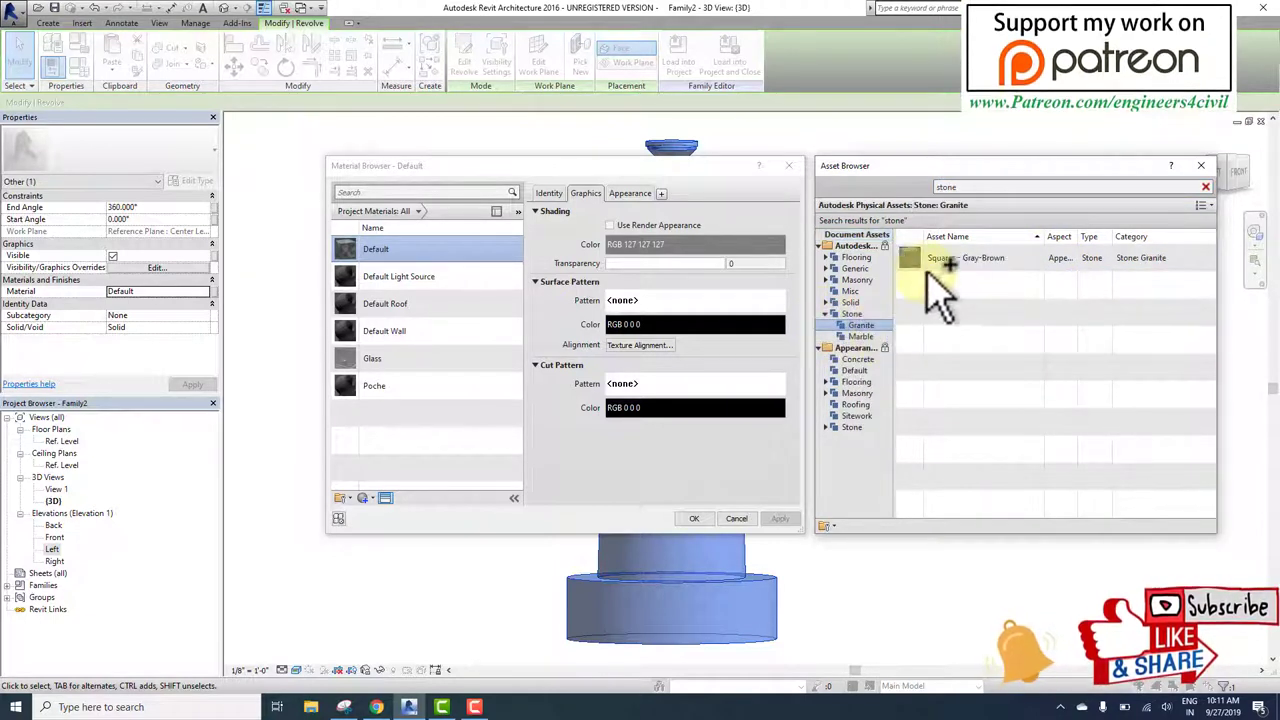
pyautogui.doubleClick(923, 258)
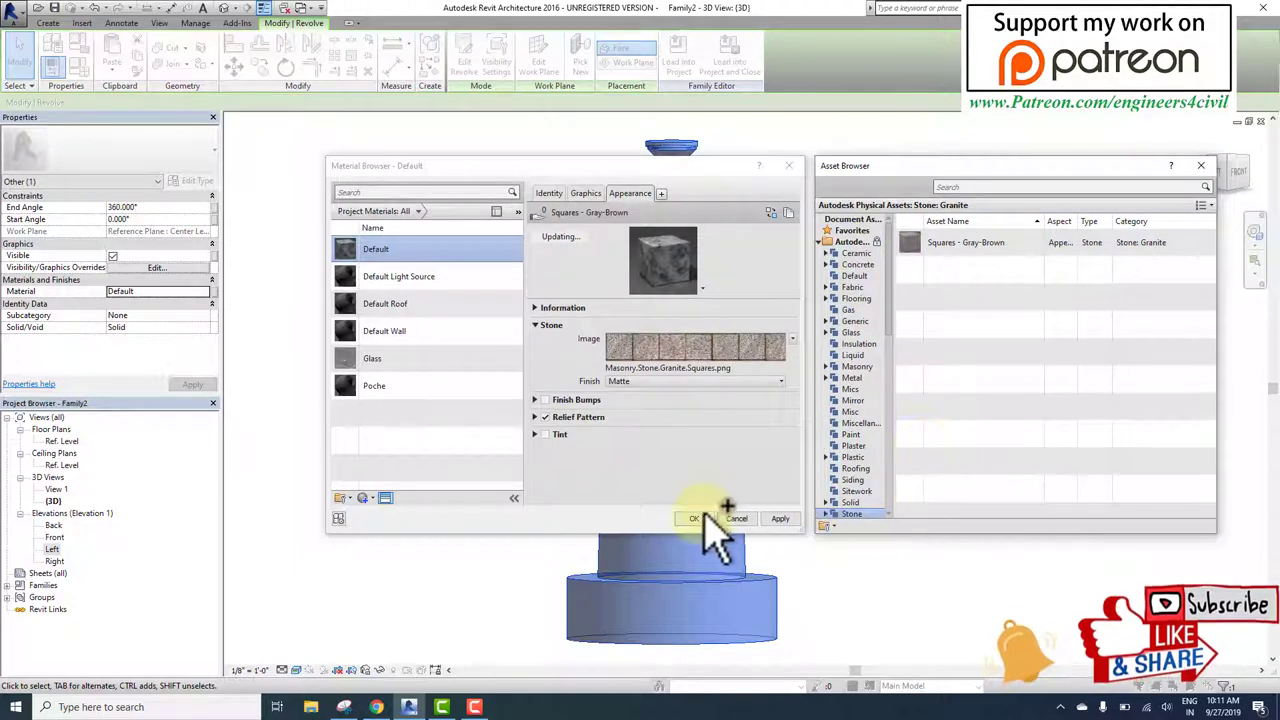
pyautogui.click(697, 518)
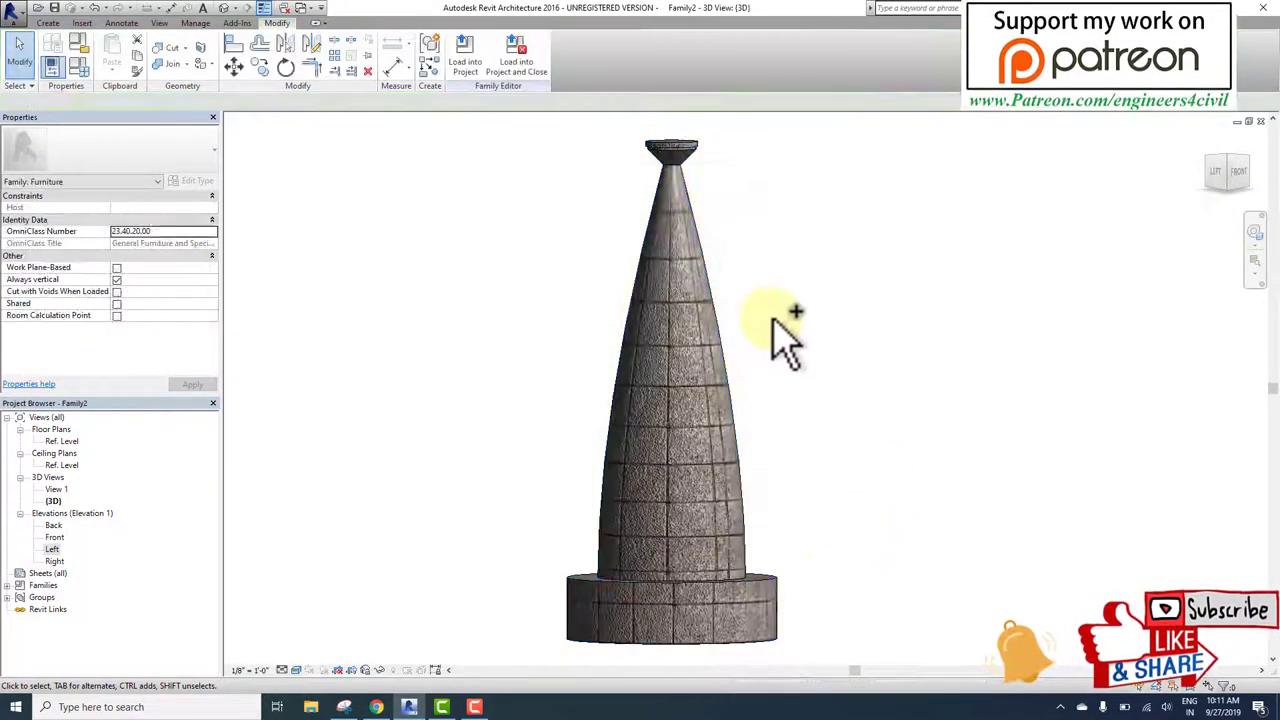
pyautogui.keyDown('shift'); pyautogui.moveTo(766, 337); pyautogui.dragTo(640, 335, button='middle'); pyautogui.keyUp('shift')
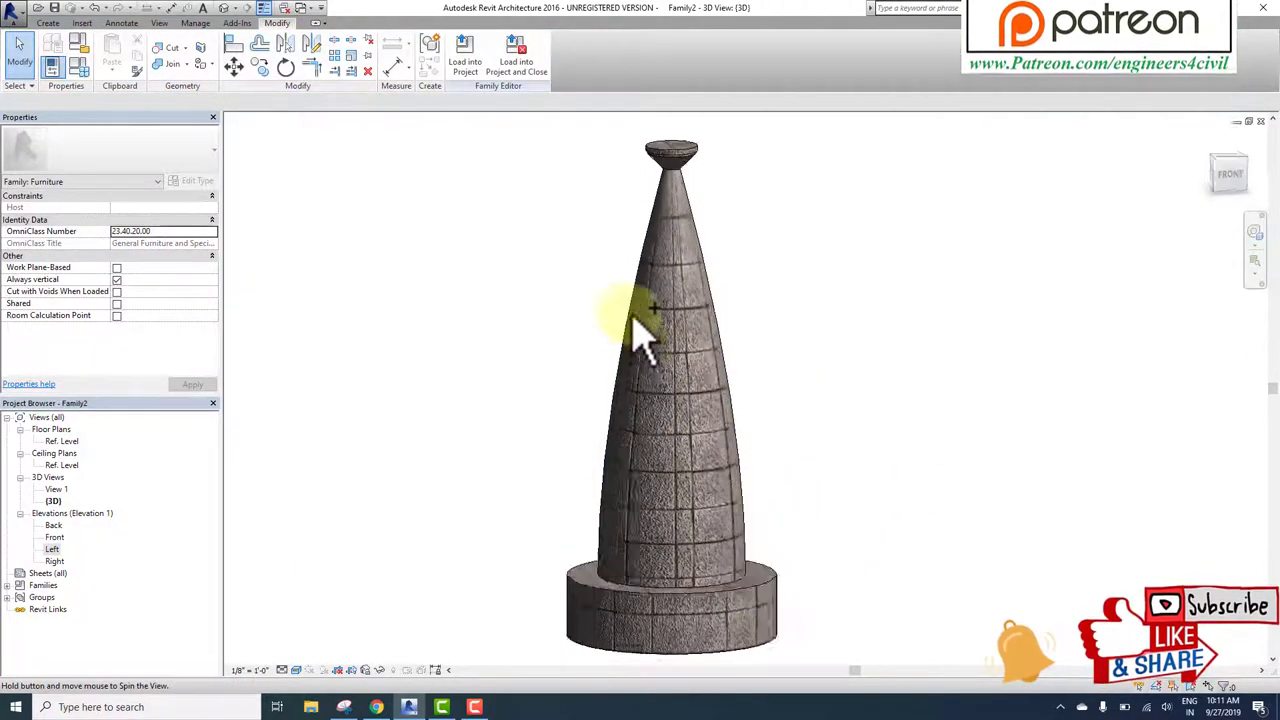
pyautogui.scroll(2, 709, 429)
pyautogui.scroll(3, 709, 429)
pyautogui.scroll(-3, 709, 430)
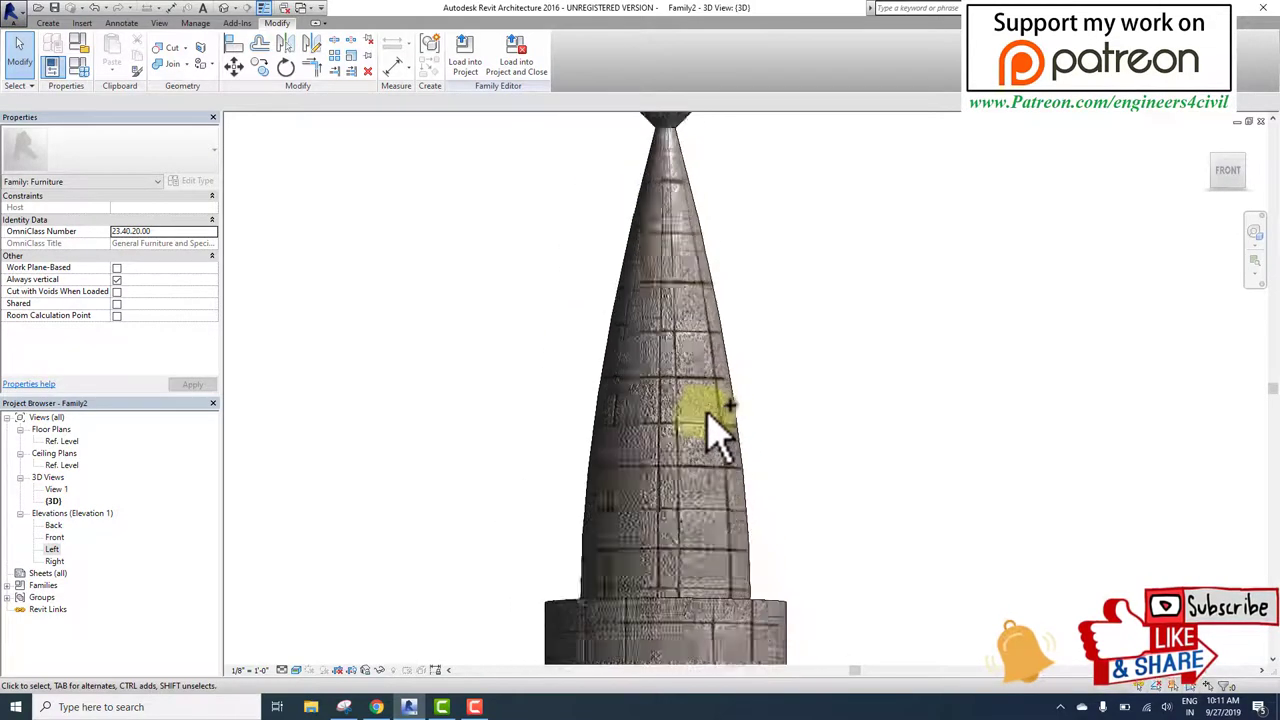
pyautogui.scroll(-3, 709, 430)
pyautogui.moveTo(780, 391)
pyautogui.keyDown('shift'); pyautogui.mouseDown(button='middle')
pyautogui.moveTo(795, 435)
pyautogui.moveTo(766, 566)
pyautogui.moveTo(657, 614)
pyautogui.moveTo(620, 650)
pyautogui.mouseUp(button='middle'); pyautogui.keyUp('shift')
pyautogui.scroll(2, 788, 420)
pyautogui.moveTo(634, 586)
pyautogui.keyDown('shift'); pyautogui.mouseDown(button='middle')
pyautogui.moveTo(651, 534)
pyautogui.moveTo(663, 543)
pyautogui.mouseUp(button='middle'); pyautogui.keyUp('shift')
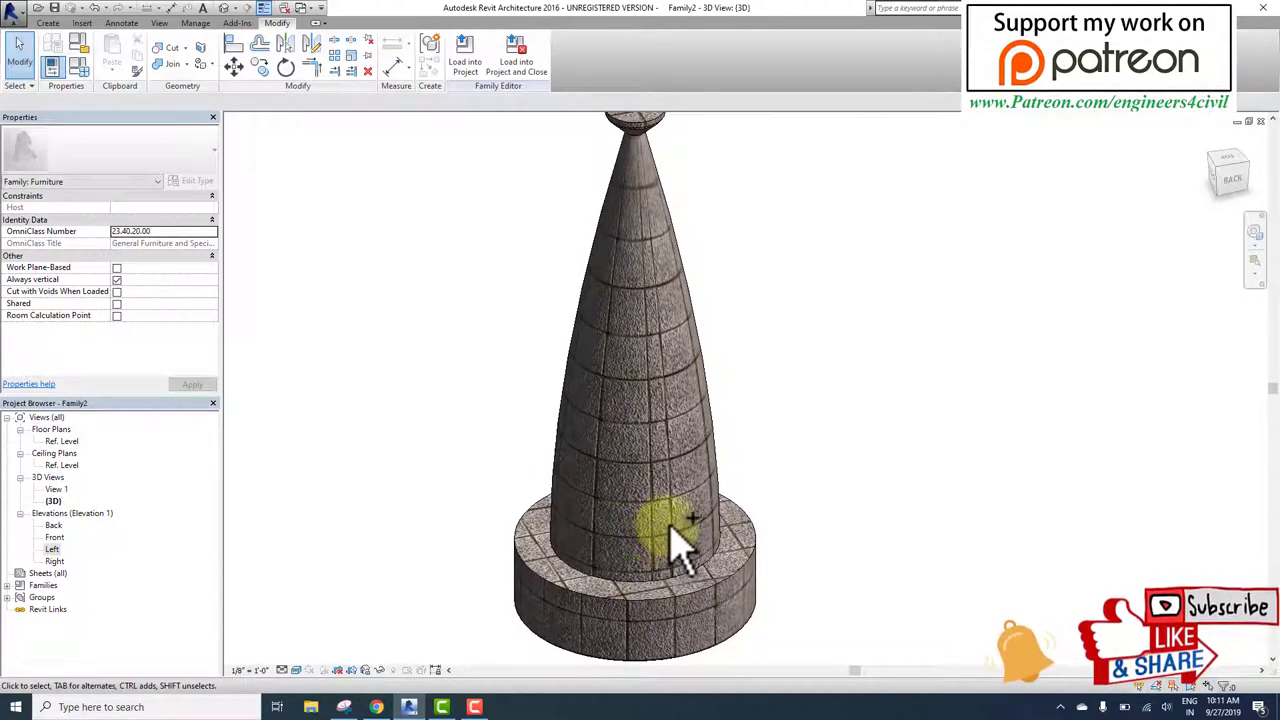
pyautogui.scroll(-1, 680, 522)
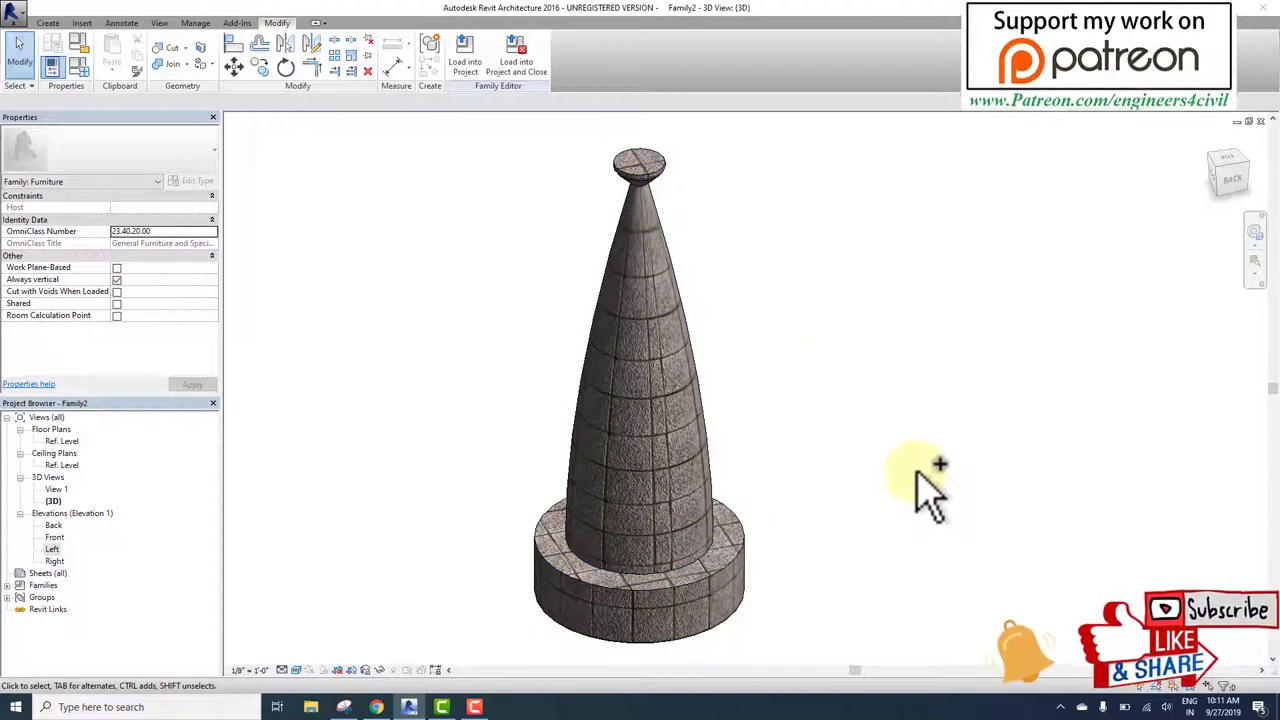
pyautogui.moveTo(860, 312); pyautogui.dragTo(905, 440)
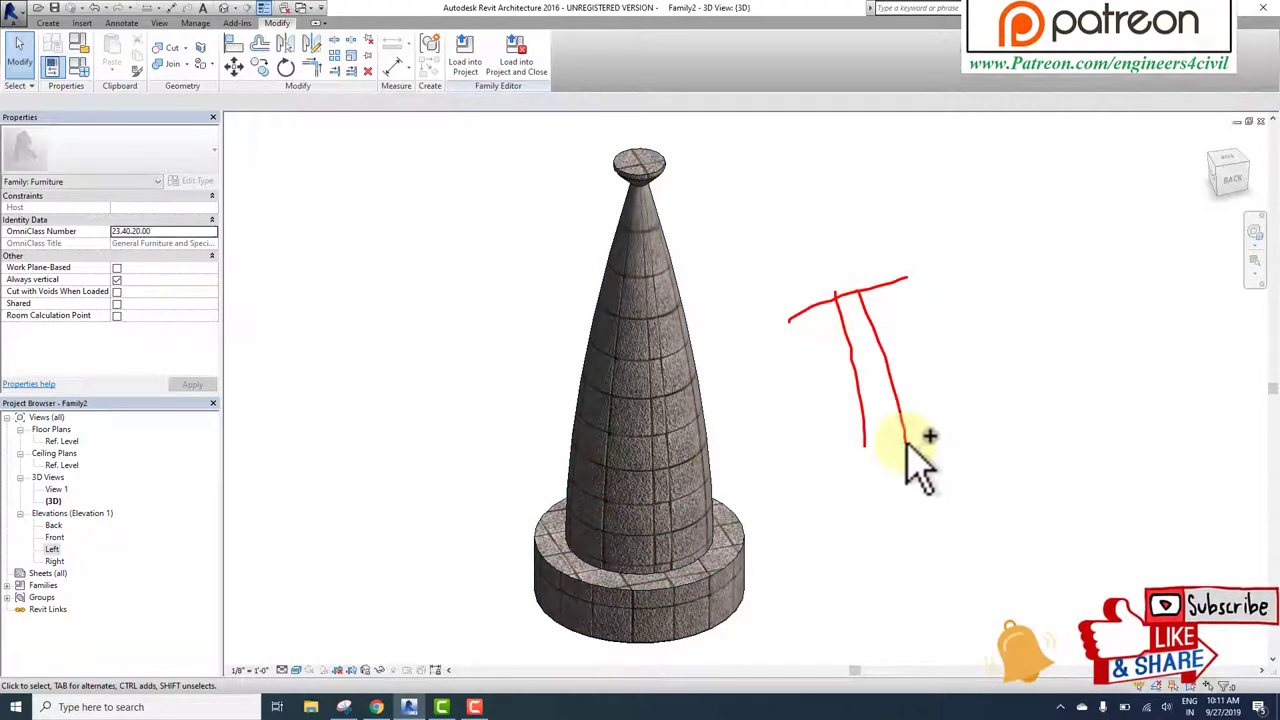
pyautogui.moveTo(990, 360); pyautogui.dragTo(1007, 393)
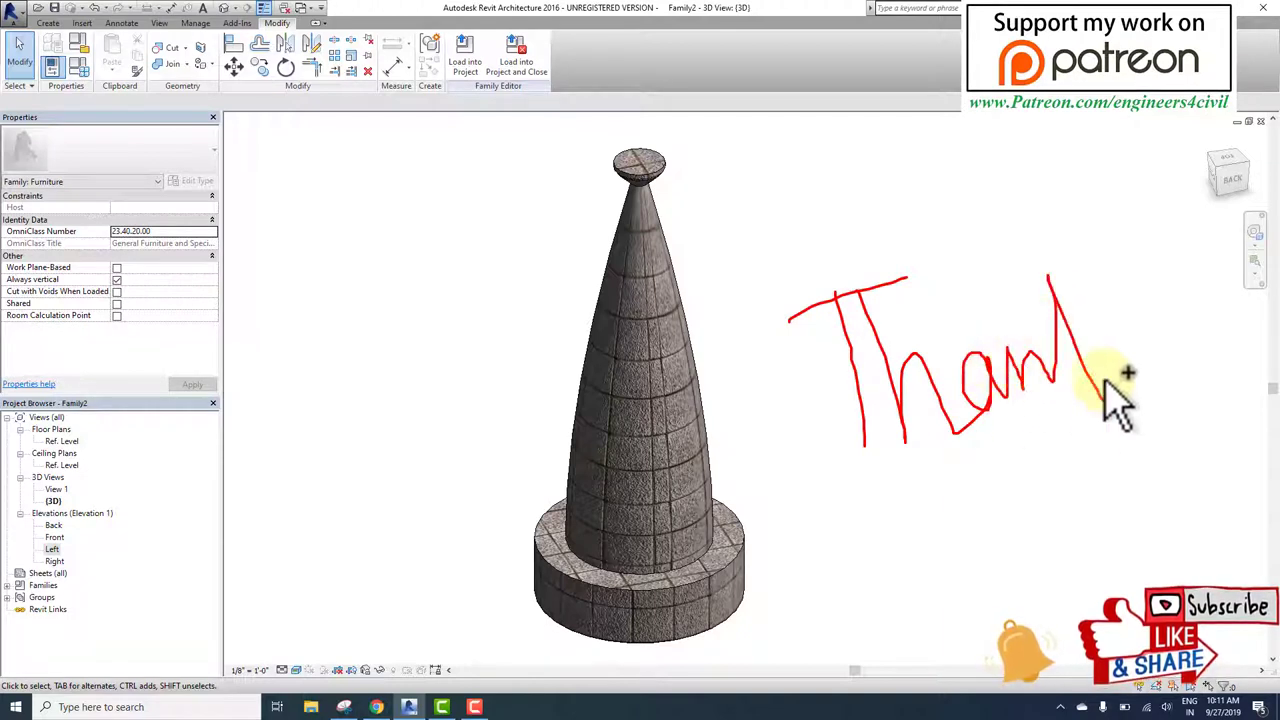
pyautogui.moveTo(1070, 335); pyautogui.dragTo(1180, 397)
pyautogui.moveTo(955, 480)
pyautogui.mouseDown()
pyautogui.moveTo(986, 514)
pyautogui.moveTo(1053, 478)
pyautogui.mouseUp()
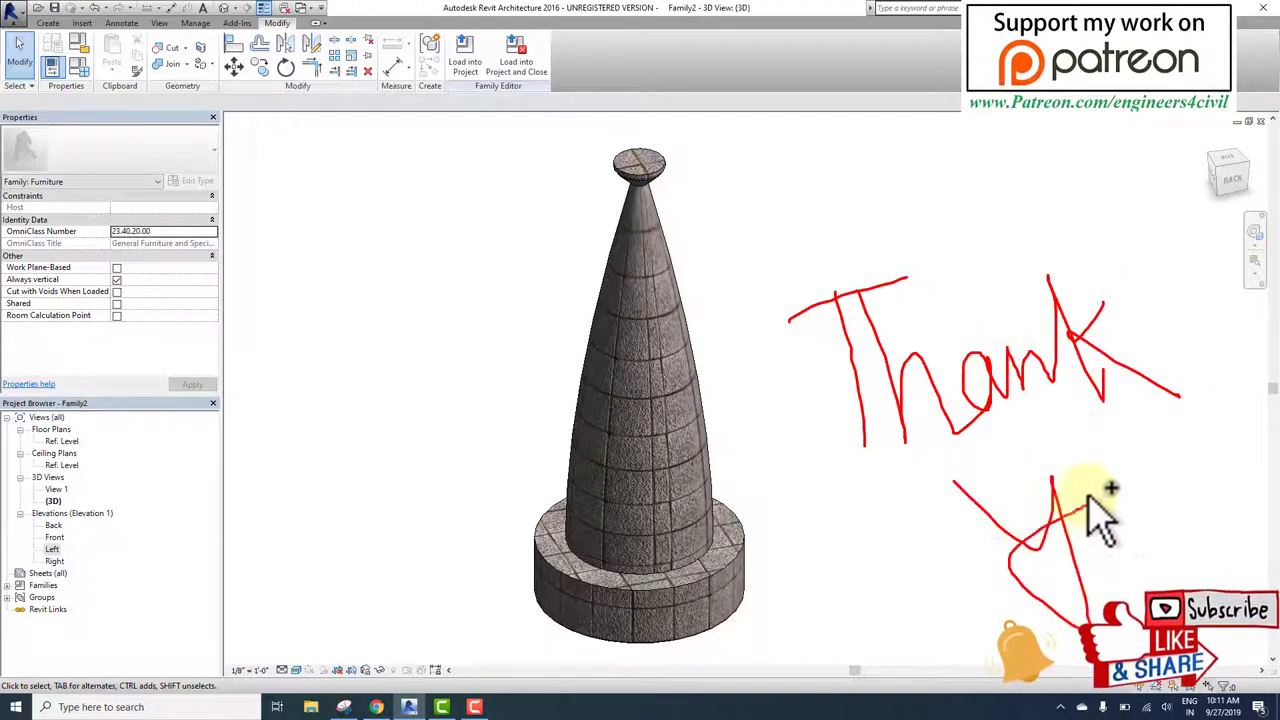
pyautogui.moveTo(1132, 458); pyautogui.dragTo(1185, 505)
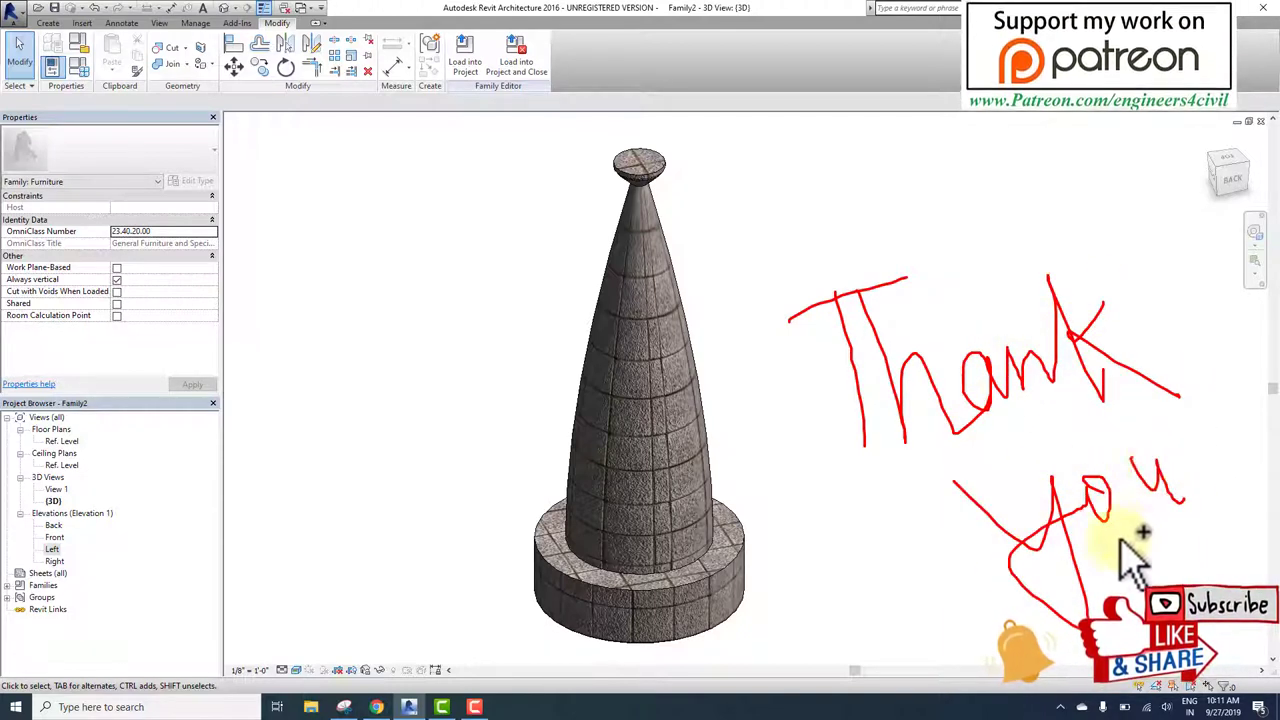